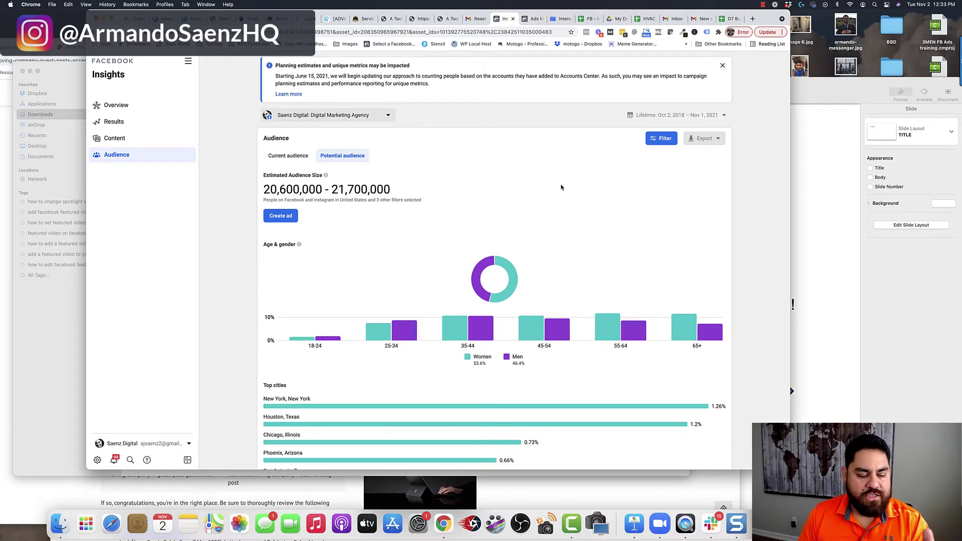
# Compare the current page-like audience with the potential audience estimates in Insights.
pyautogui.moveTo(510, 357); pyautogui.dragTo(506, 318)
pyautogui.click(506, 318)
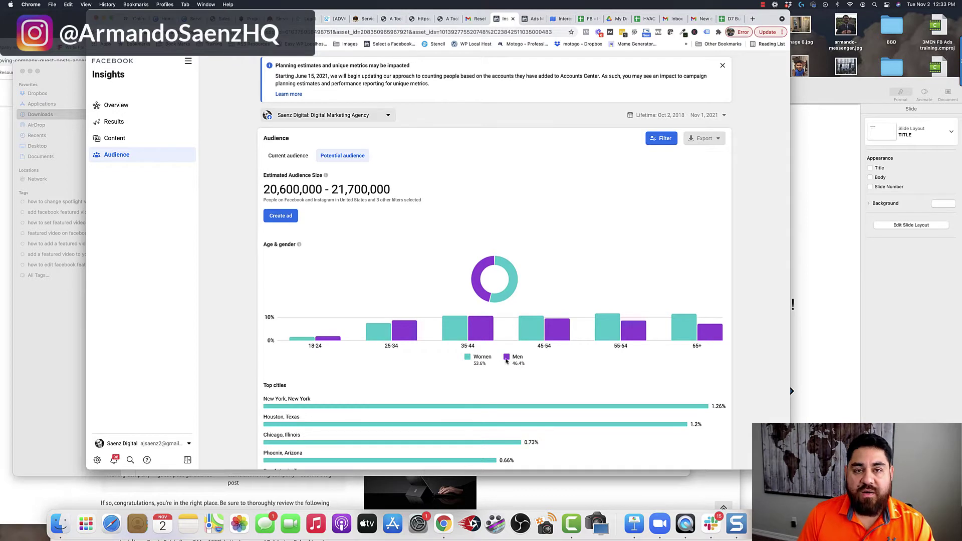
pyautogui.scroll(-1, 451, 340)
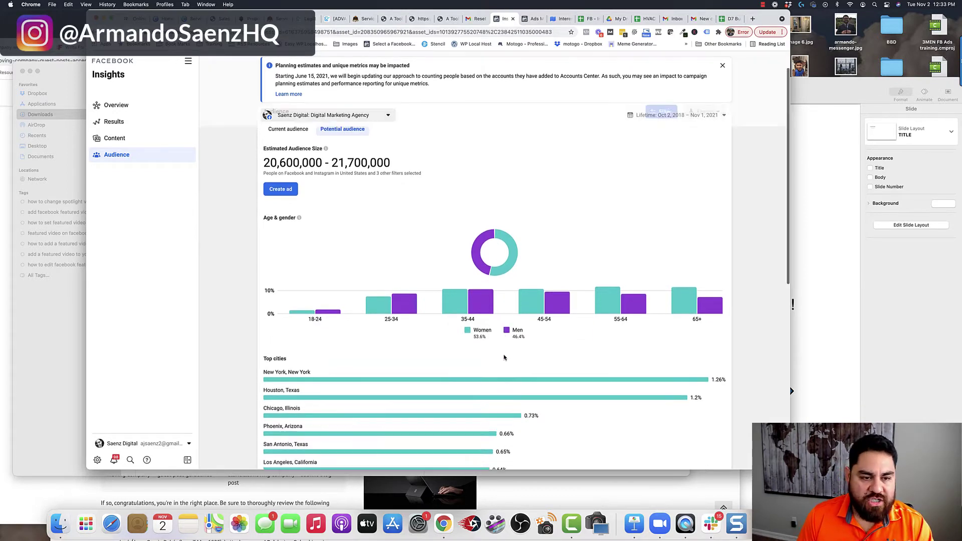
pyautogui.scroll(1, 423, 326)
pyautogui.moveTo(423, 325)
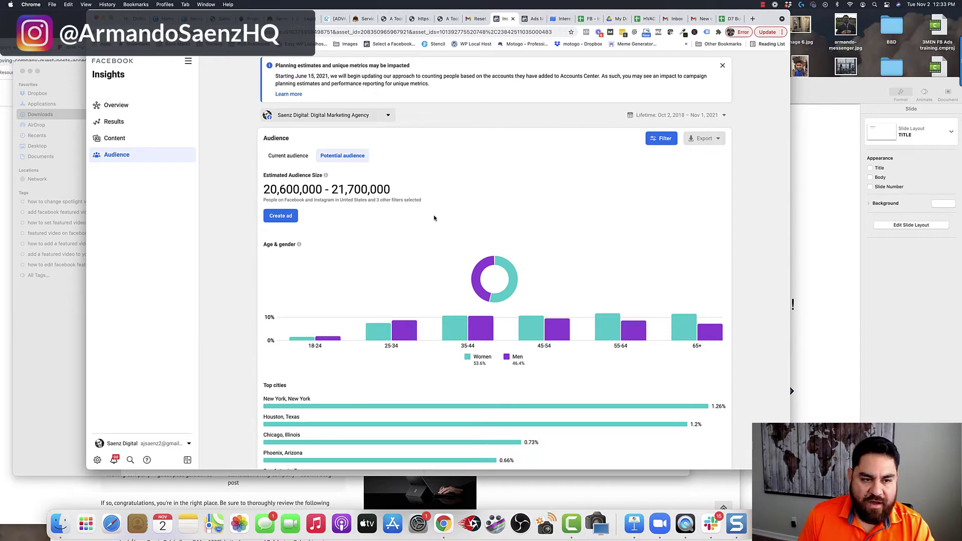
pyautogui.click(288, 156)
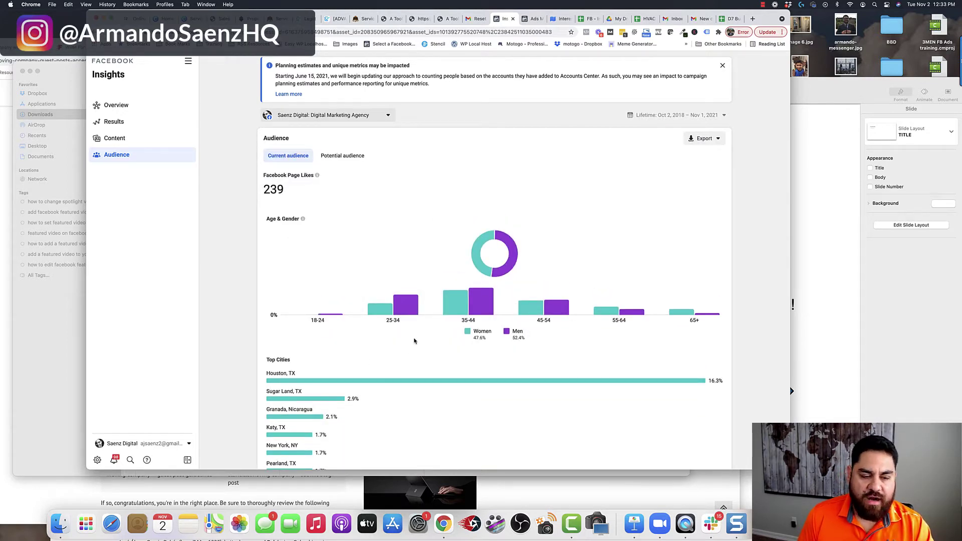
pyautogui.scroll(-6, 414, 348)
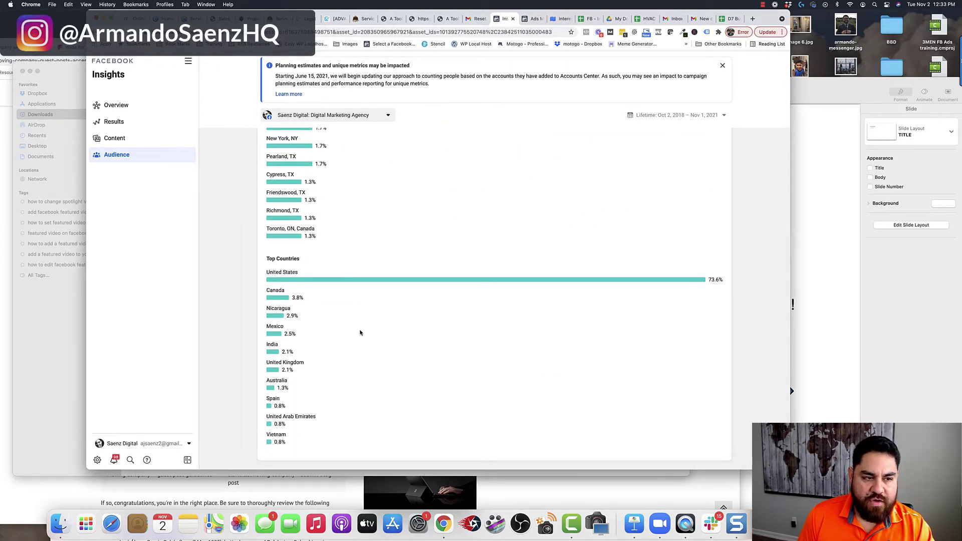
pyautogui.scroll(6, 360, 333)
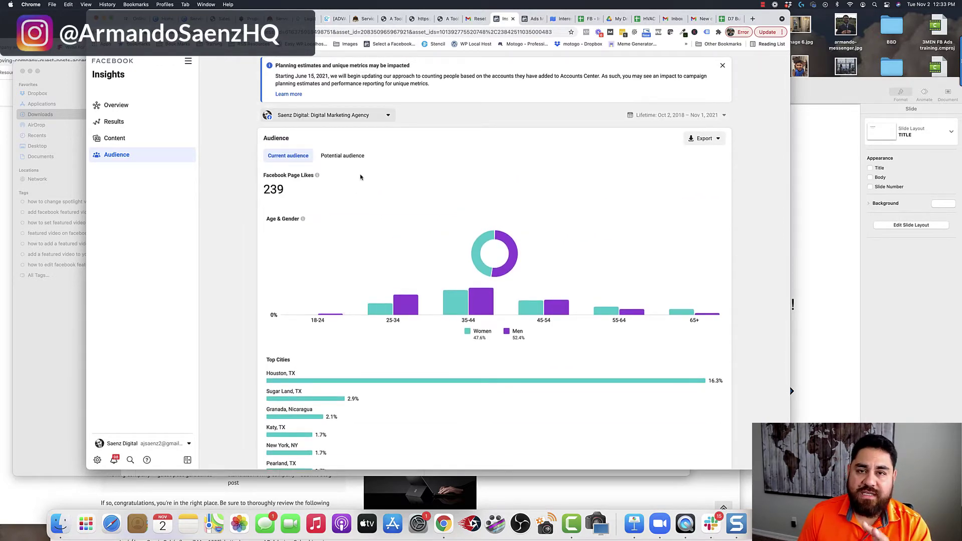
pyautogui.click(343, 156)
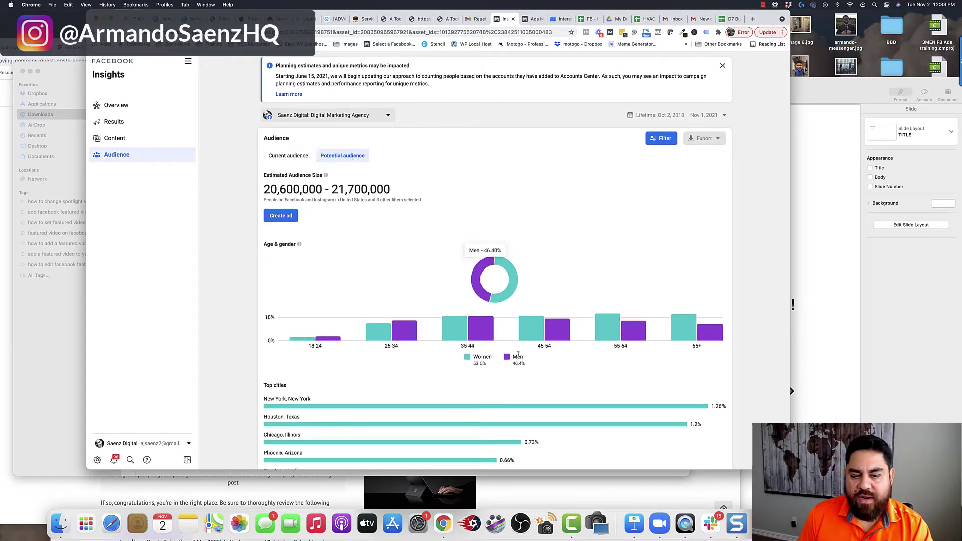
# Replace the HVAC interest filter with Small business and scroll the updated Top Pages charts.
pyautogui.click(662, 143)
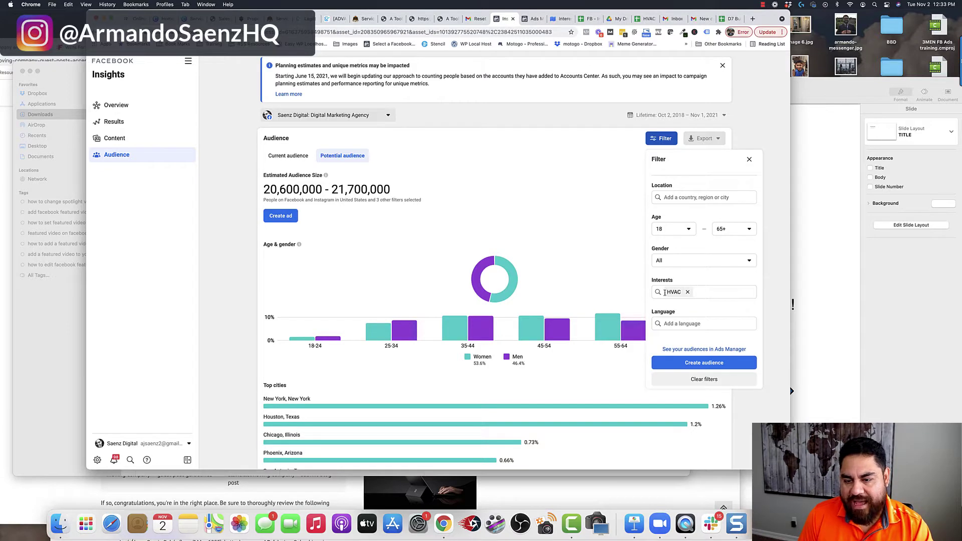
pyautogui.click(688, 293)
pyautogui.click(687, 293)
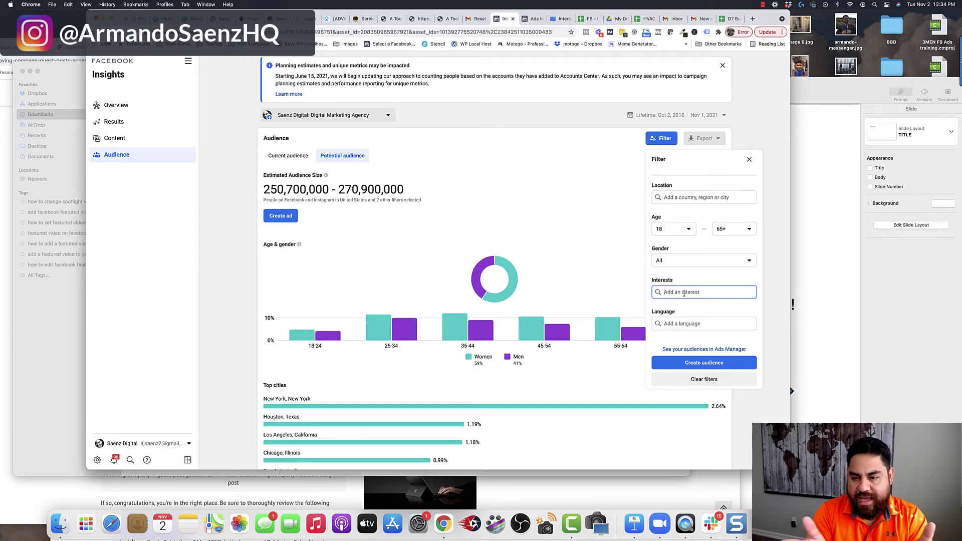
pyautogui.write('small')
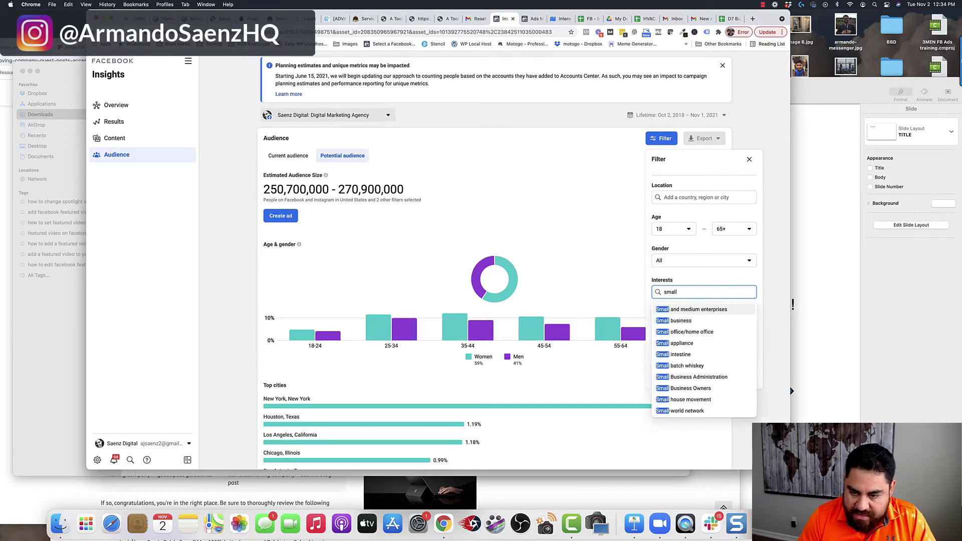
pyautogui.click(682, 320)
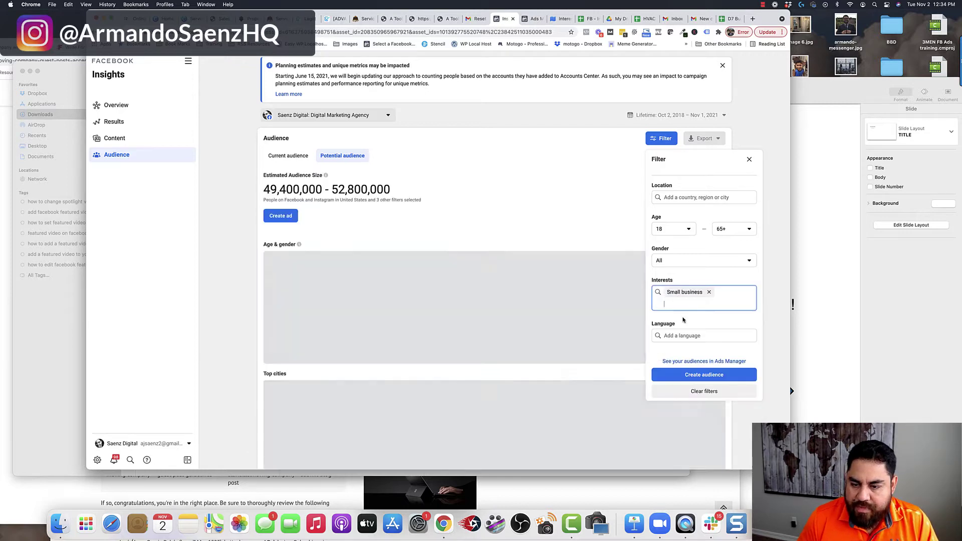
pyautogui.click(613, 362)
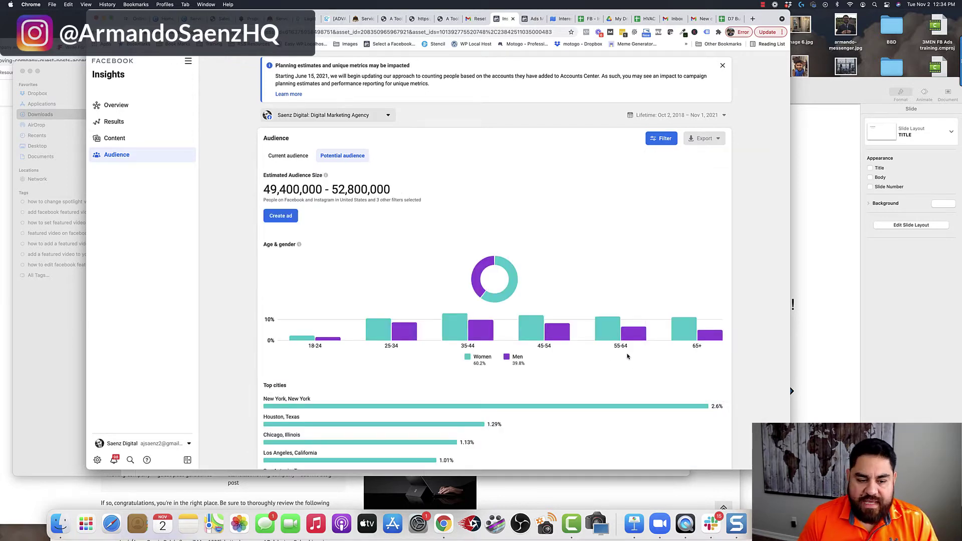
pyautogui.scroll(-5, 627, 356)
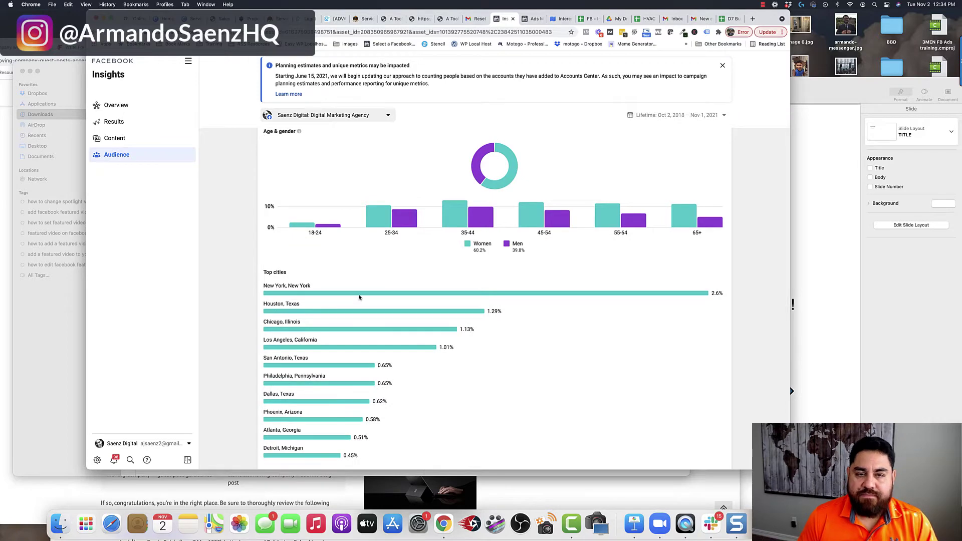
pyautogui.scroll(-1, 360, 296)
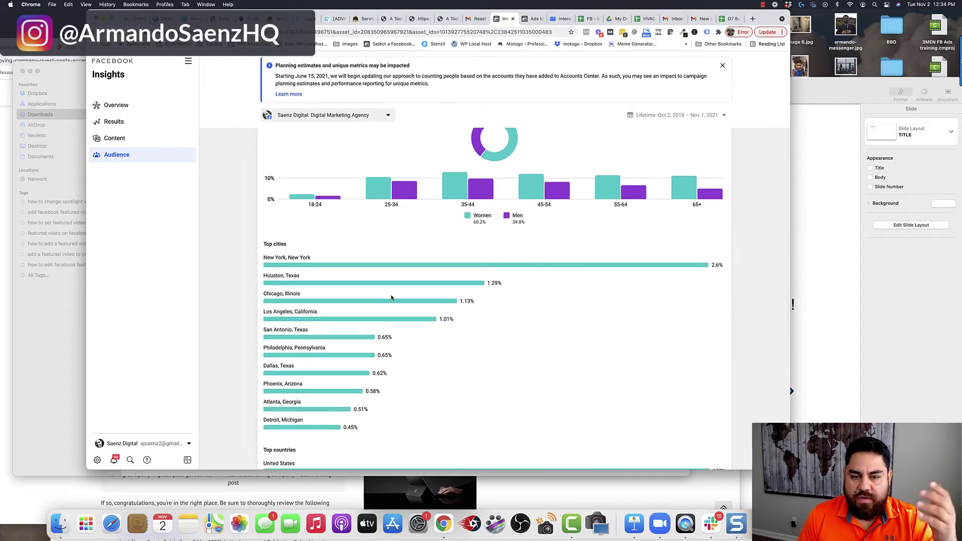
pyautogui.scroll(-10, 437, 301)
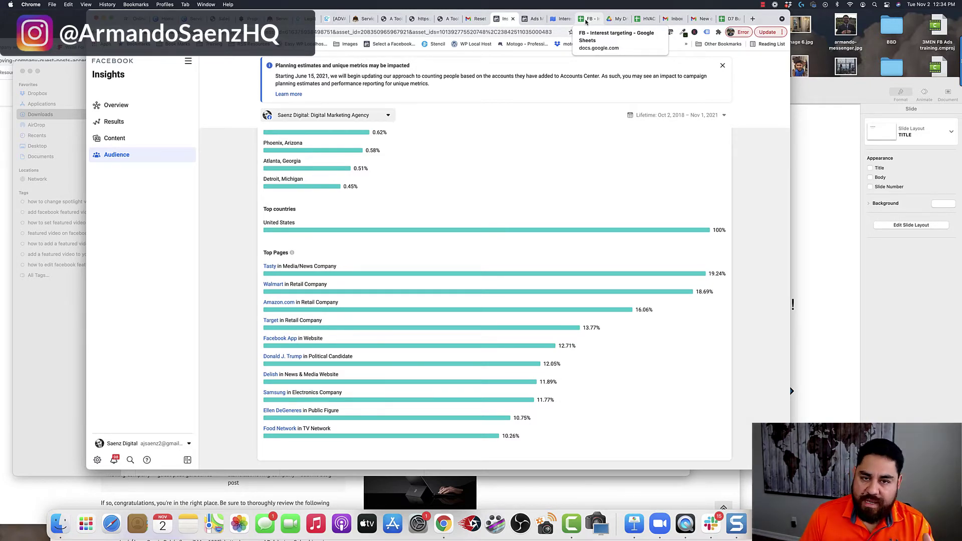
pyautogui.click(585, 21)
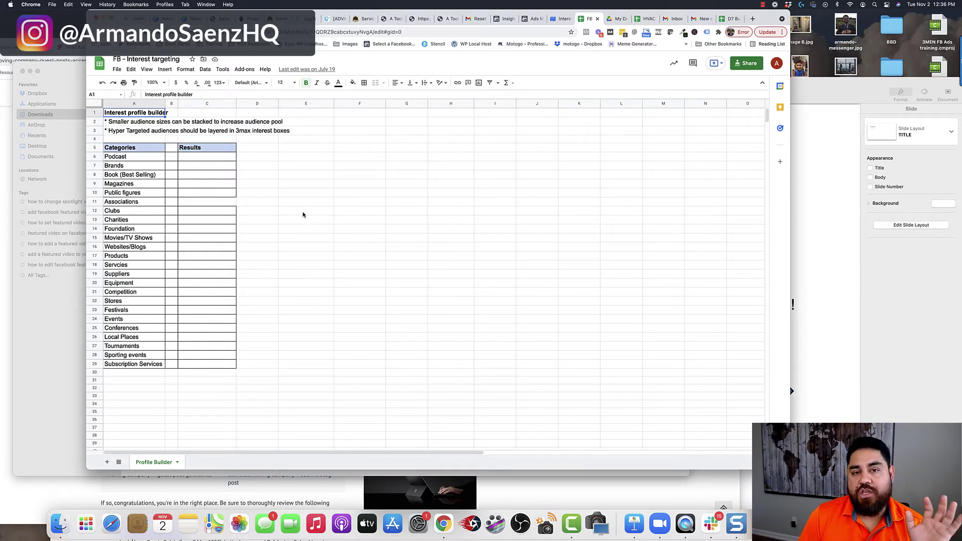
# Create a draft Traffic campaign and open its New Ad Set audience settings.
pyautogui.click(528, 20)
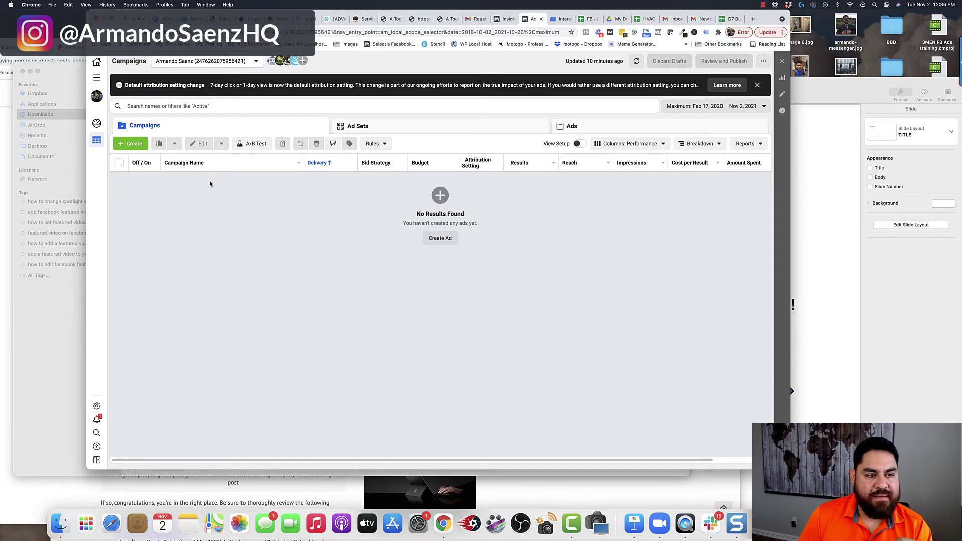
pyautogui.click(133, 144)
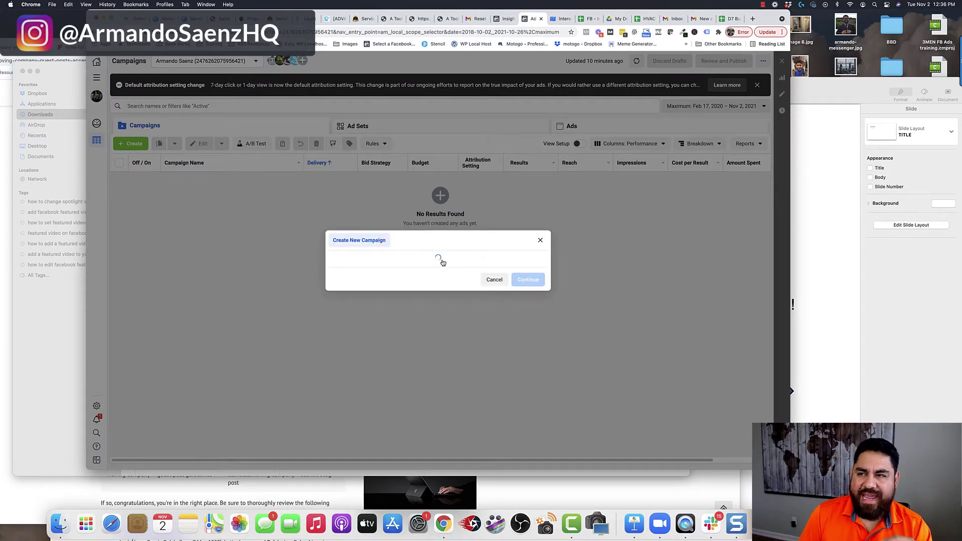
pyautogui.click(411, 238)
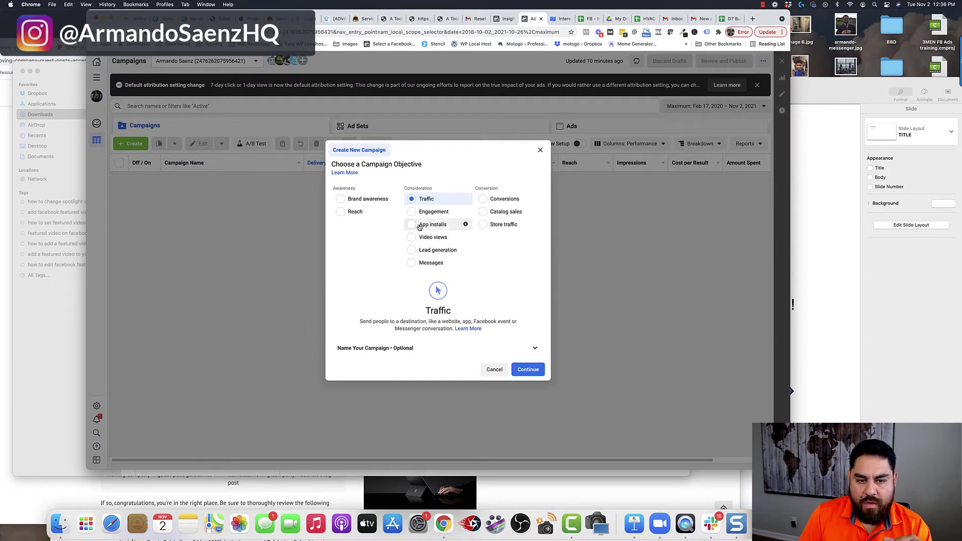
pyautogui.click(528, 369)
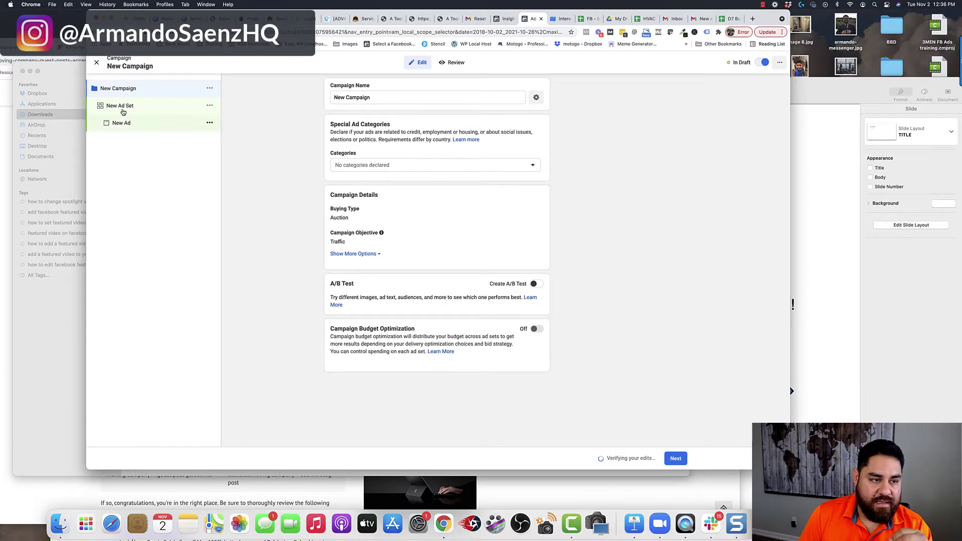
pyautogui.click(121, 106)
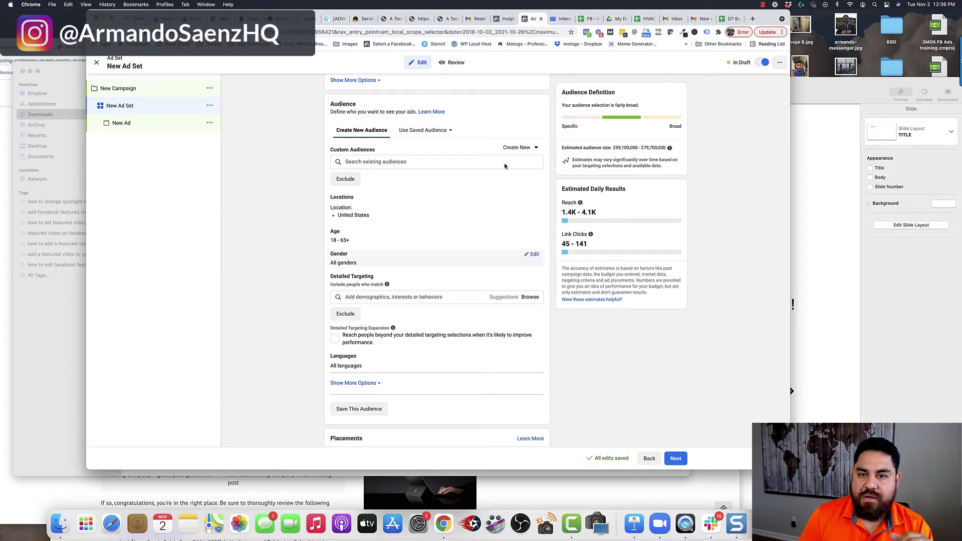
pyautogui.click(591, 19)
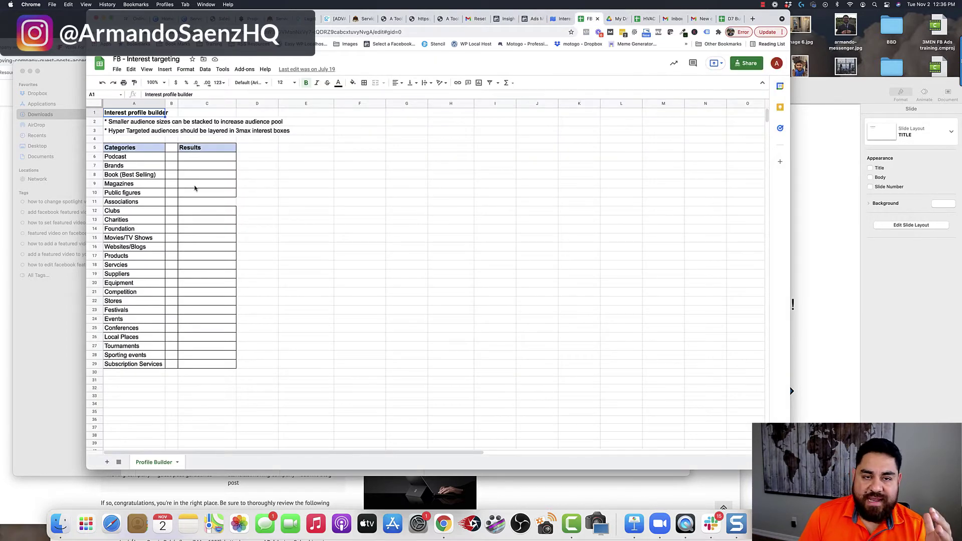
pyautogui.click(532, 20)
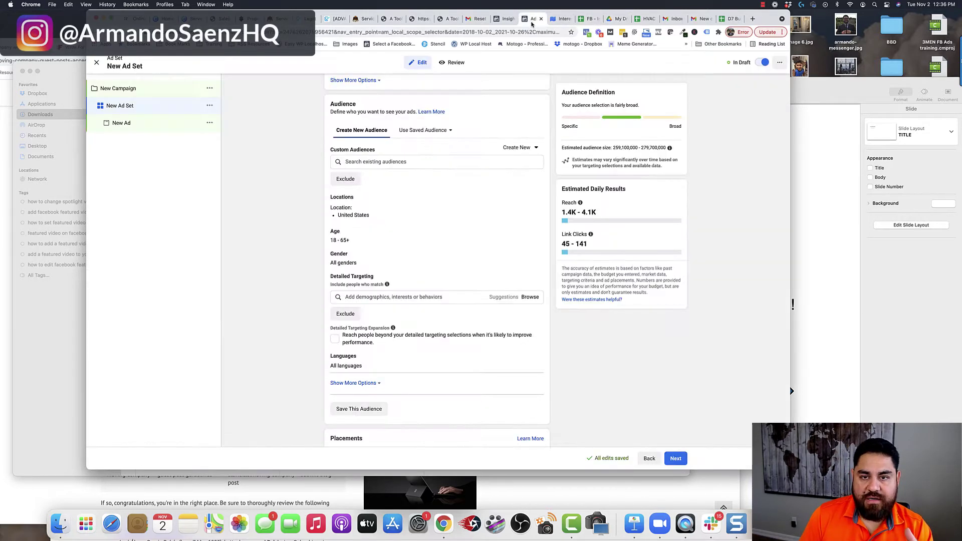
# Search Detailed Targeting for 'small business' and scroll the matching suggestions.
pyautogui.click(384, 297)
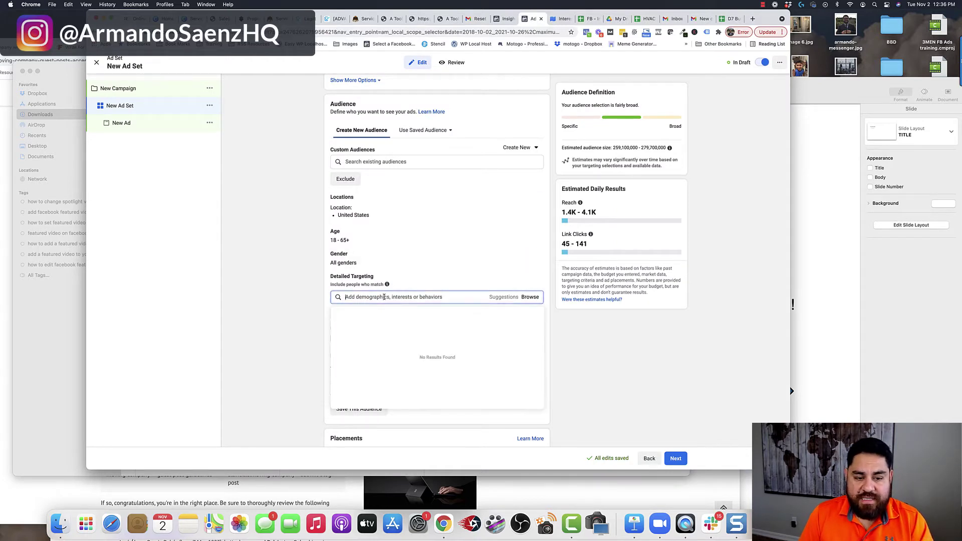
pyautogui.write('small business')
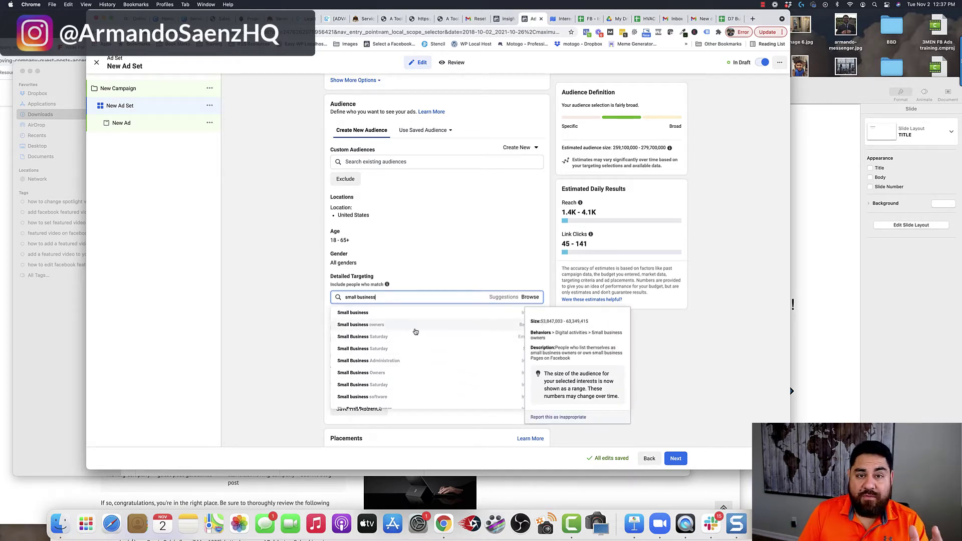
pyautogui.scroll(-2, 416, 331)
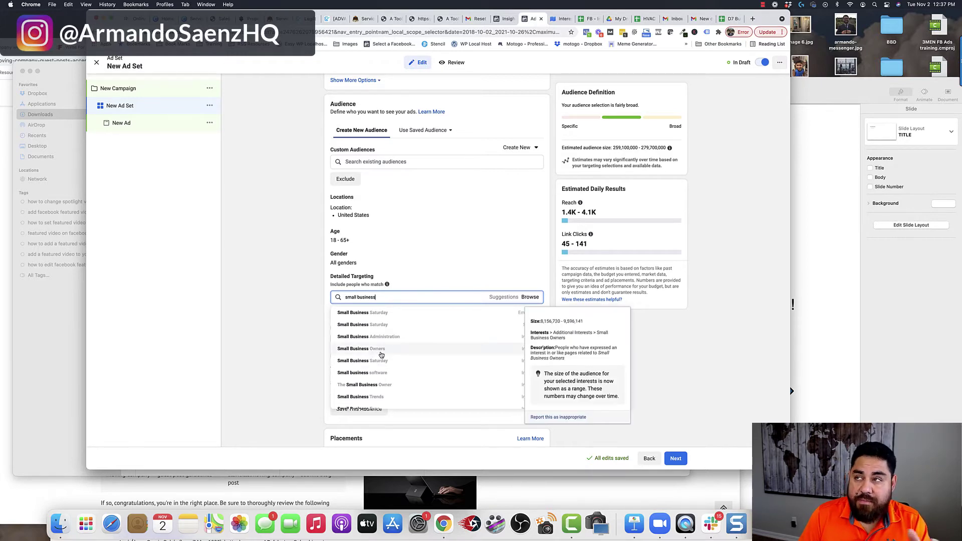
pyautogui.scroll(-3, 383, 360)
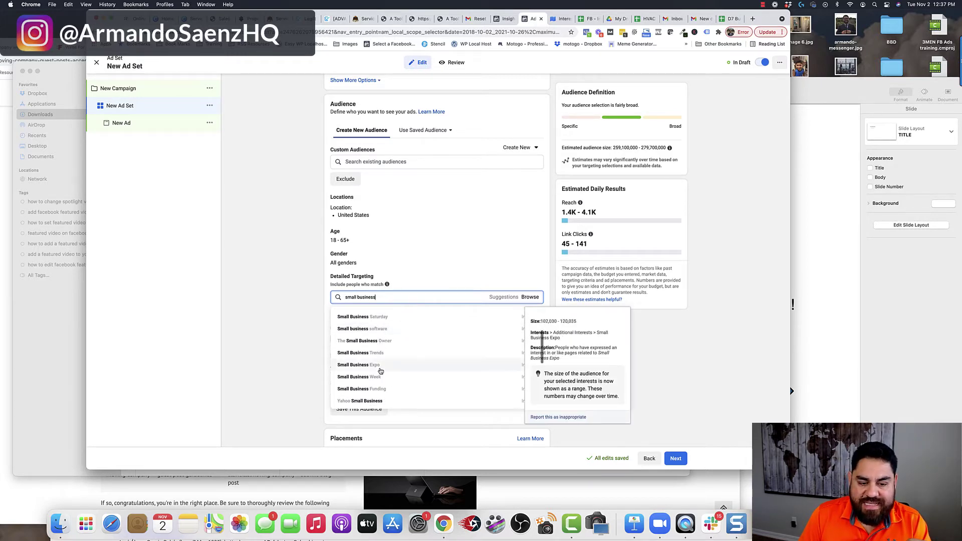
pyautogui.scroll(-5, 381, 349)
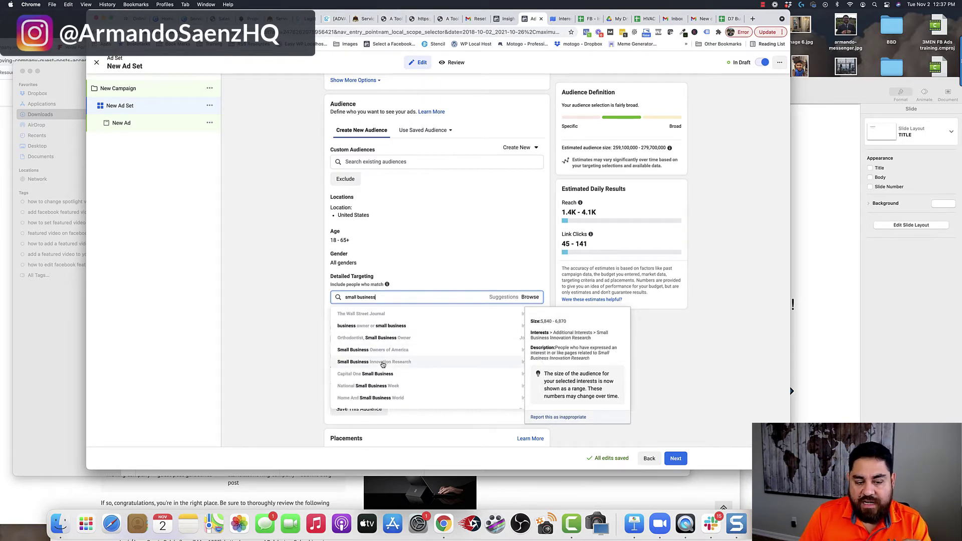
pyautogui.scroll(5, 376, 338)
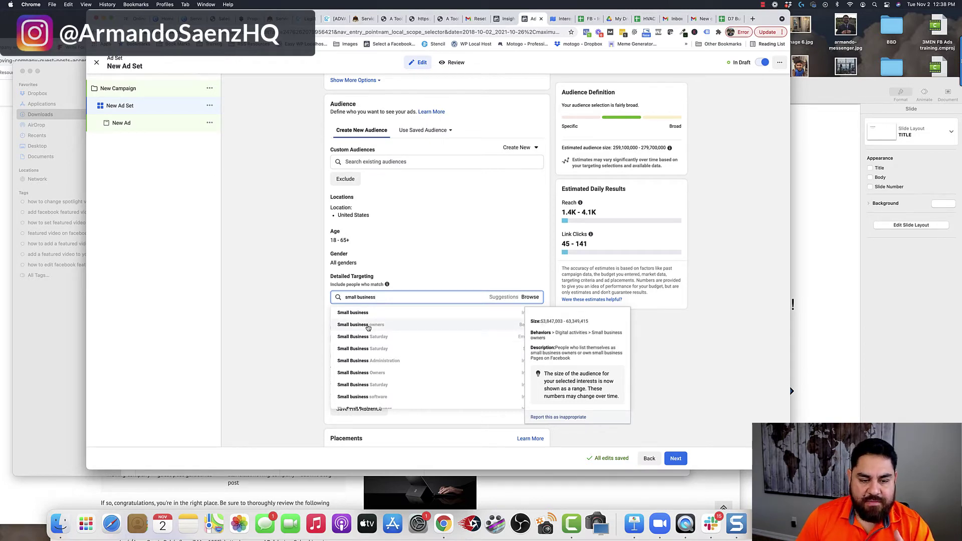
# Add Small business owners, Owner/Managing Director and Founder/Manager to detailed targeting.
pyautogui.click(368, 327)
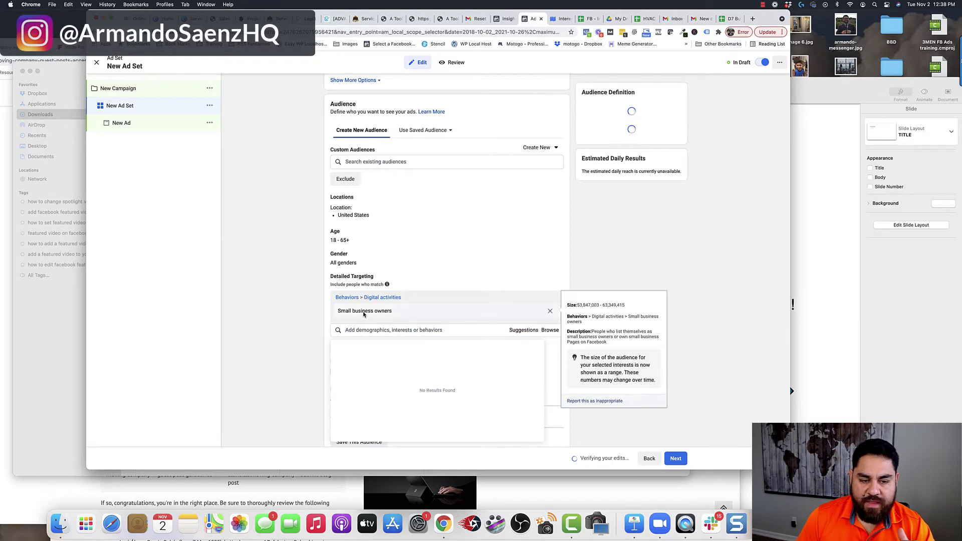
pyautogui.scroll(-3, 401, 301)
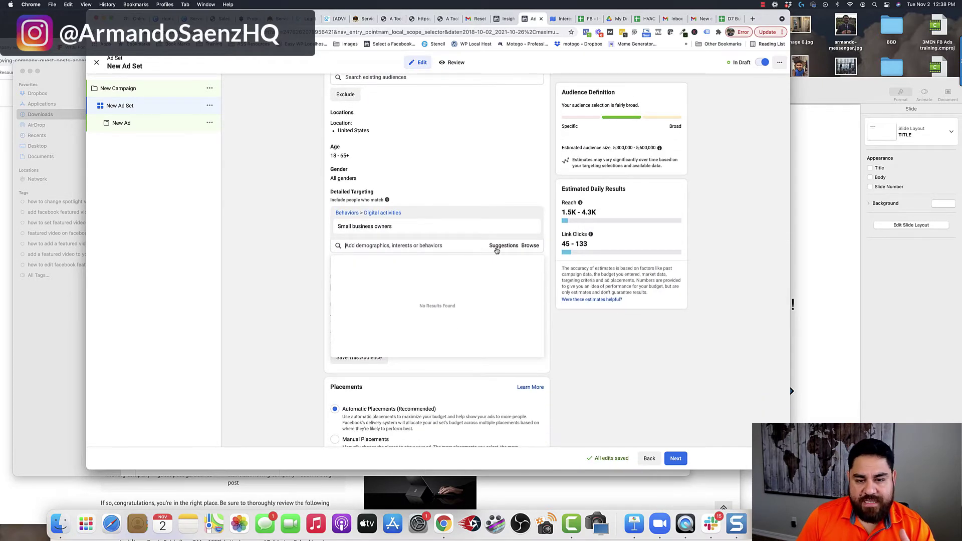
pyautogui.click(498, 247)
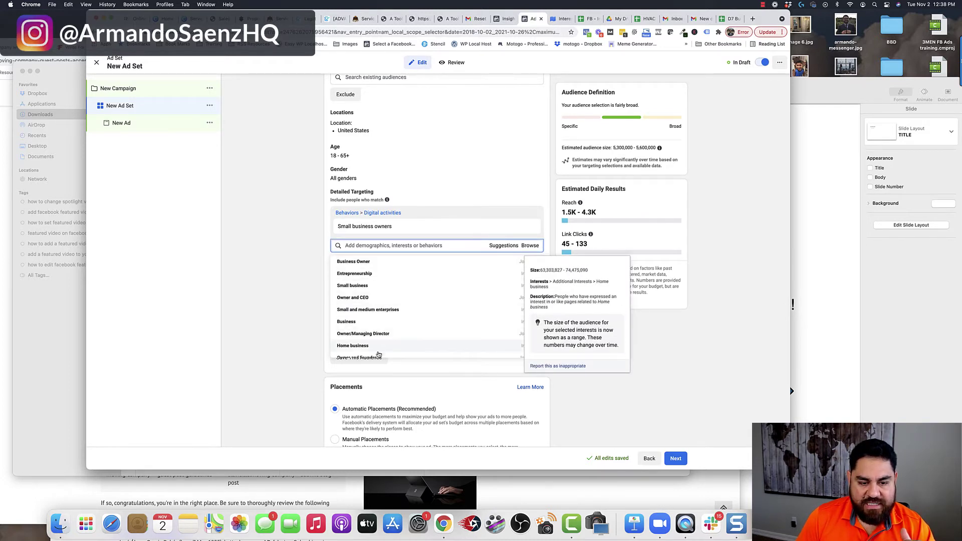
pyautogui.moveTo(377, 343)
pyautogui.scroll(-5, 393, 295)
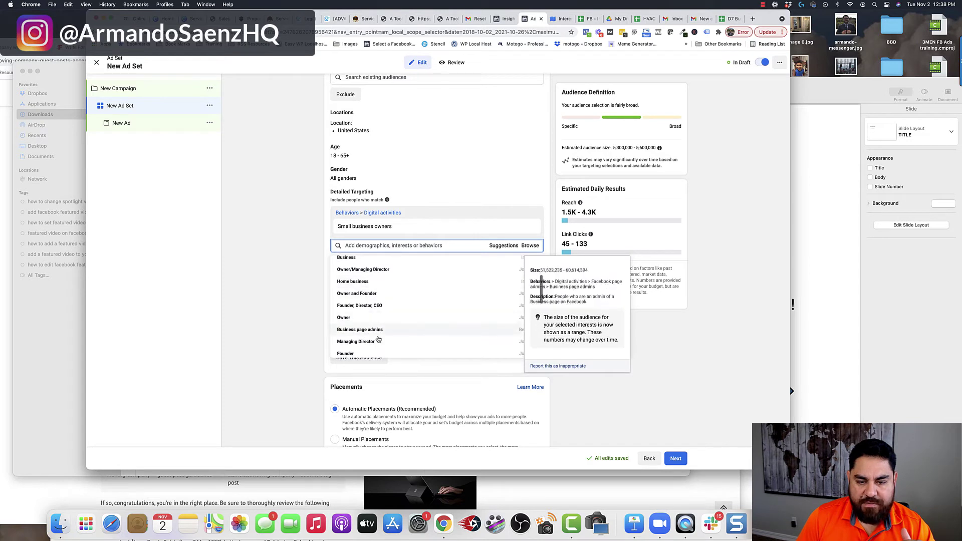
pyautogui.scroll(2, 365, 294)
pyautogui.click(375, 295)
pyautogui.moveTo(366, 257)
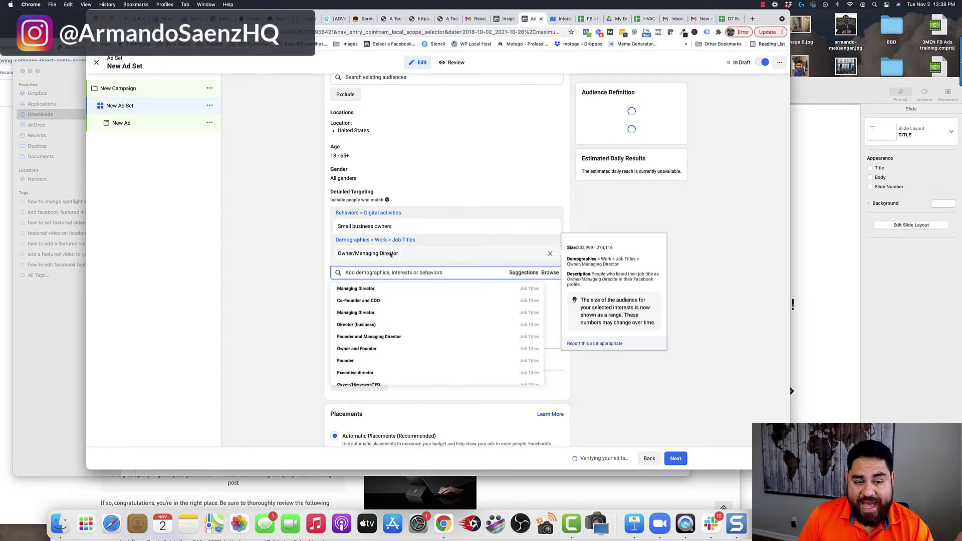
pyautogui.scroll(3, 308, 327)
pyautogui.scroll(-5, 350, 320)
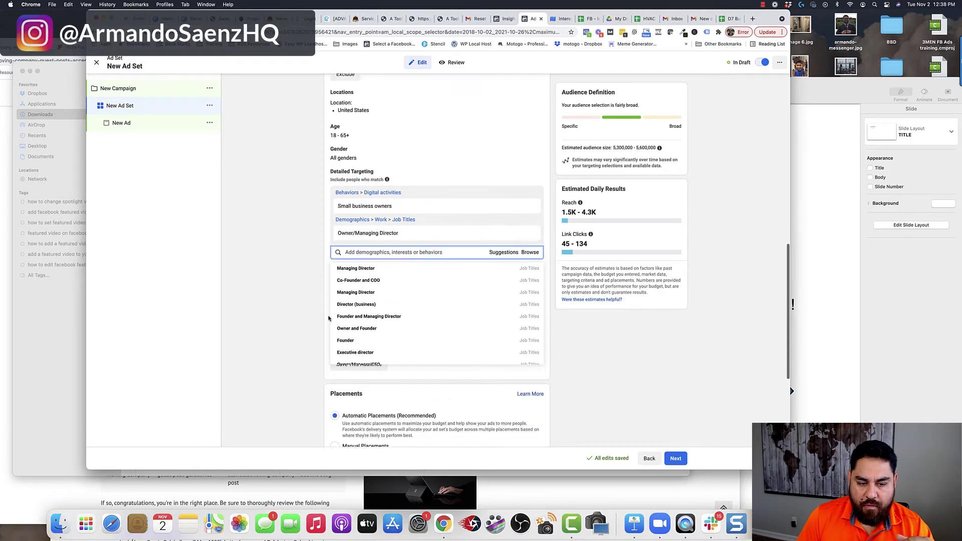
pyautogui.scroll(-3, 372, 311)
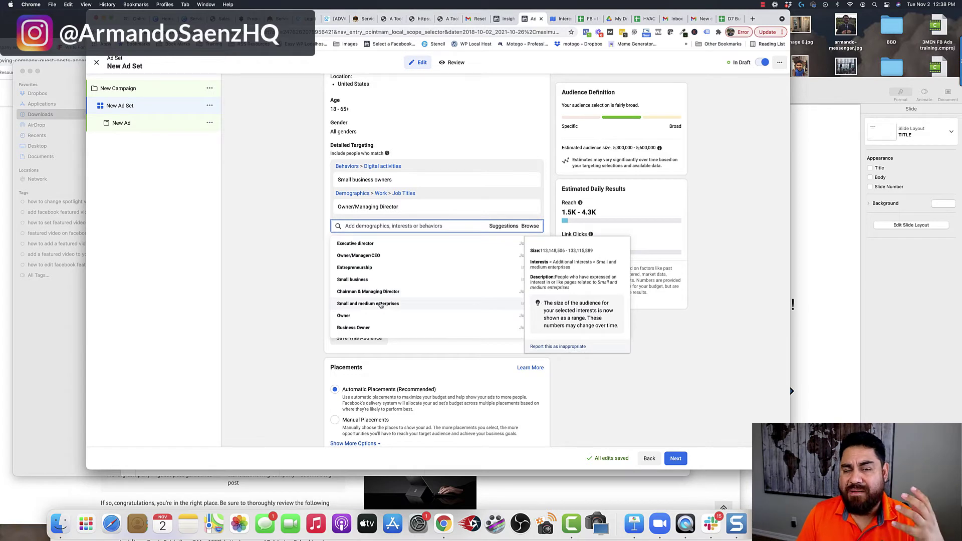
pyautogui.scroll(-2, 378, 306)
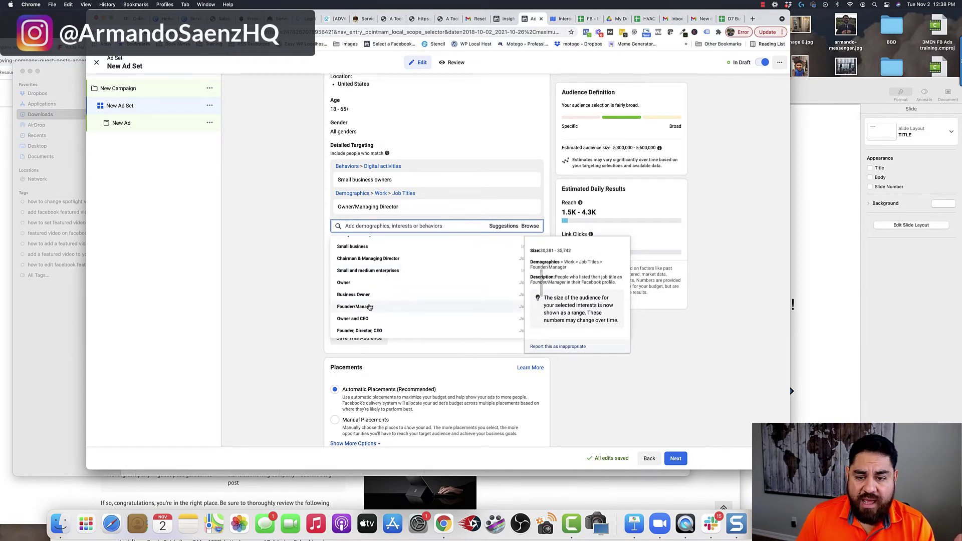
pyautogui.click(501, 306)
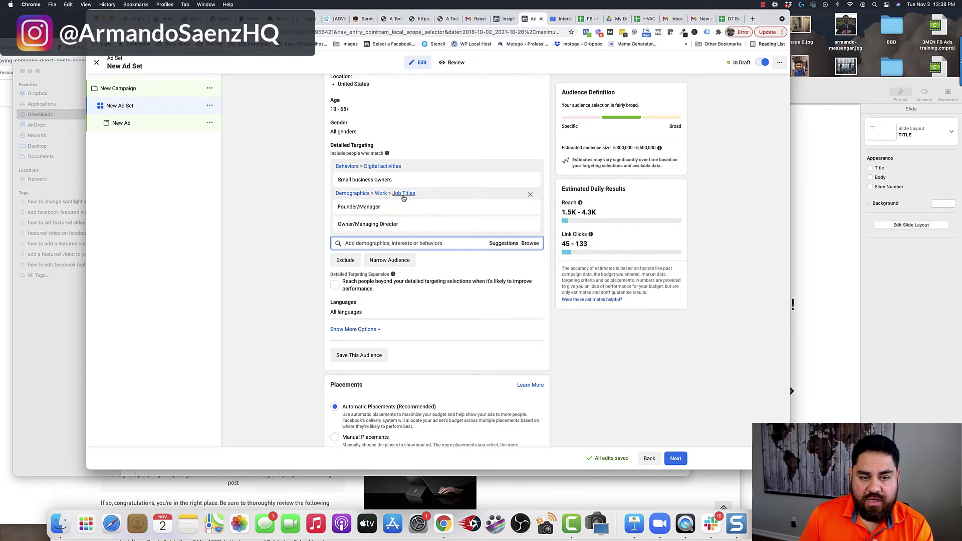
# Remove Small business owners and Owner/Managing Director, leaving only Founder/Manager.
pyautogui.moveTo(392, 214)
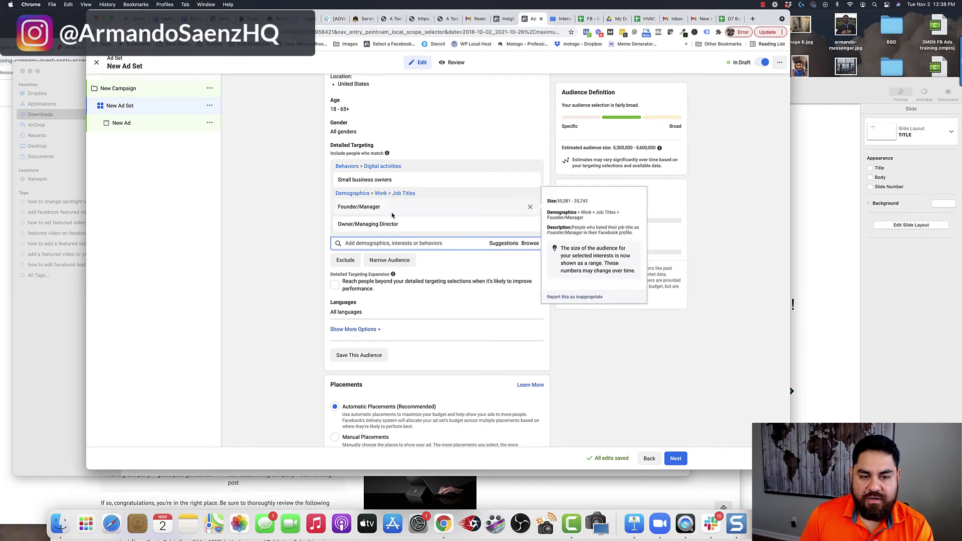
pyautogui.moveTo(414, 184)
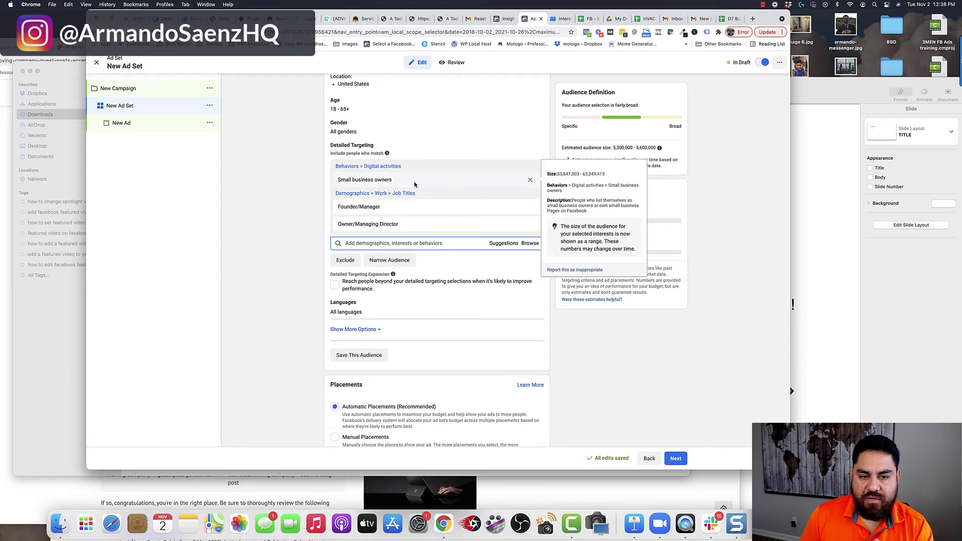
pyautogui.click(530, 180)
pyautogui.moveTo(535, 201)
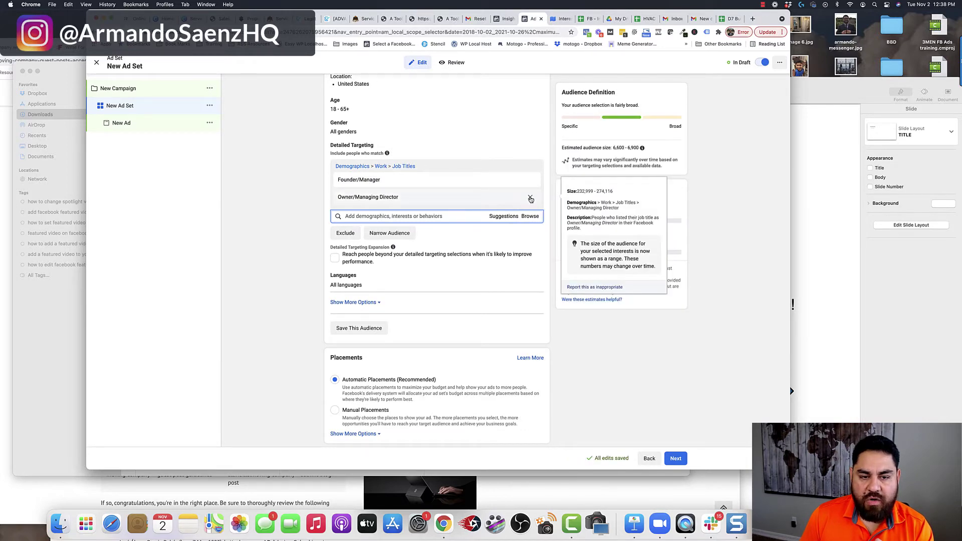
pyautogui.click(531, 198)
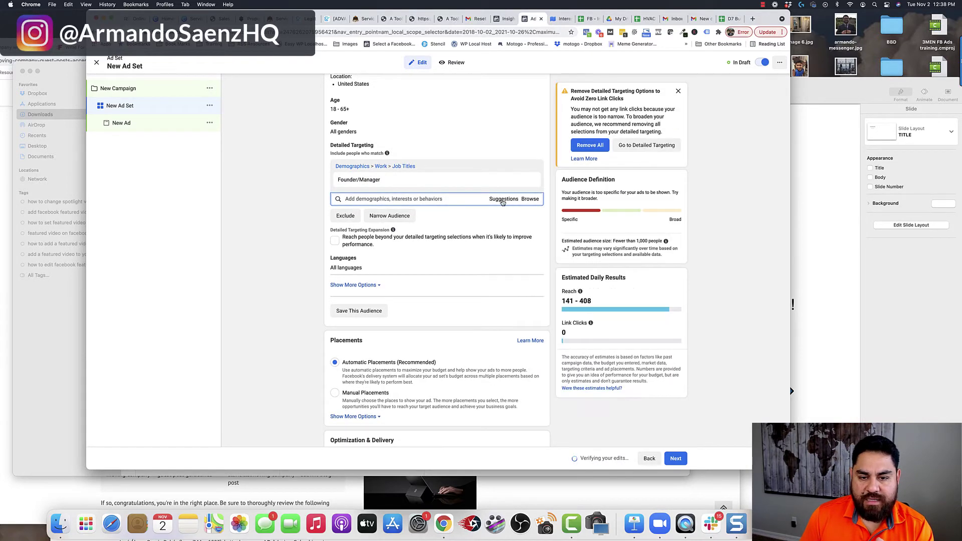
# Add the Owner/Manager/CEO, Owner and Founder, and Owner and CEO job titles from suggestions.
pyautogui.click(504, 199)
pyautogui.moveTo(514, 234)
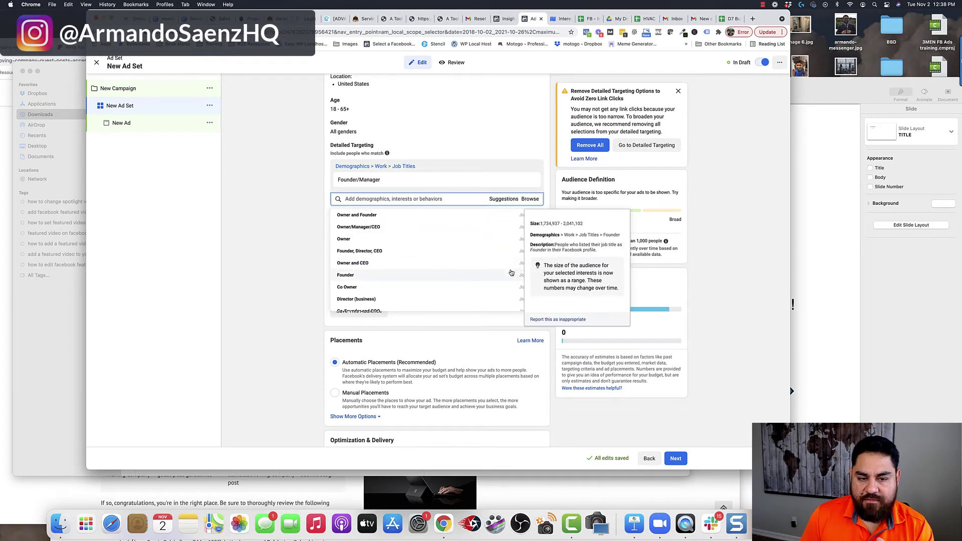
pyautogui.moveTo(518, 268)
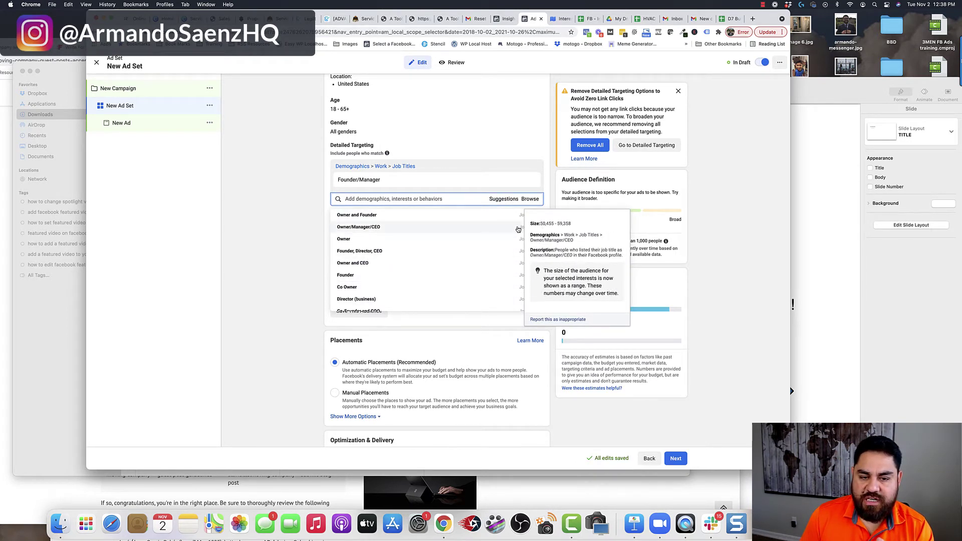
pyautogui.moveTo(391, 317)
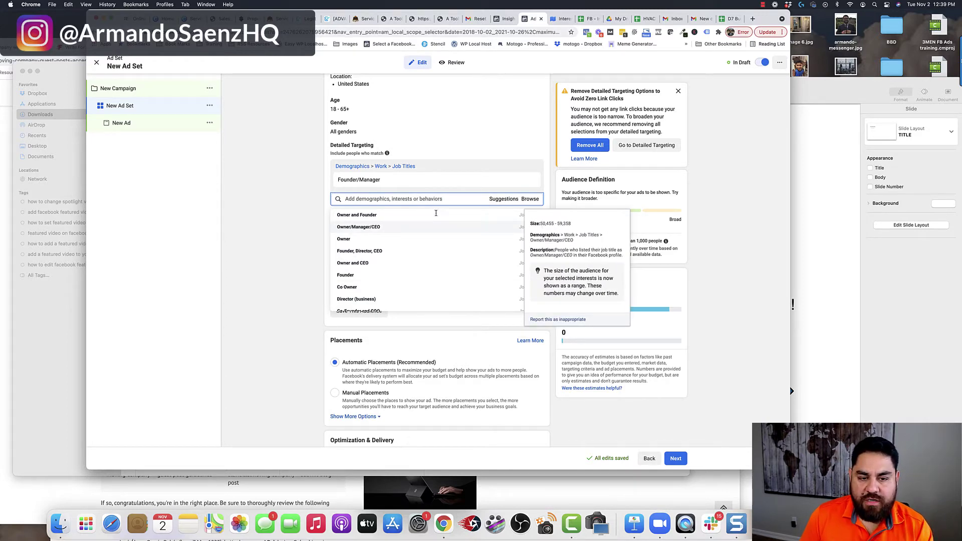
pyautogui.click(364, 228)
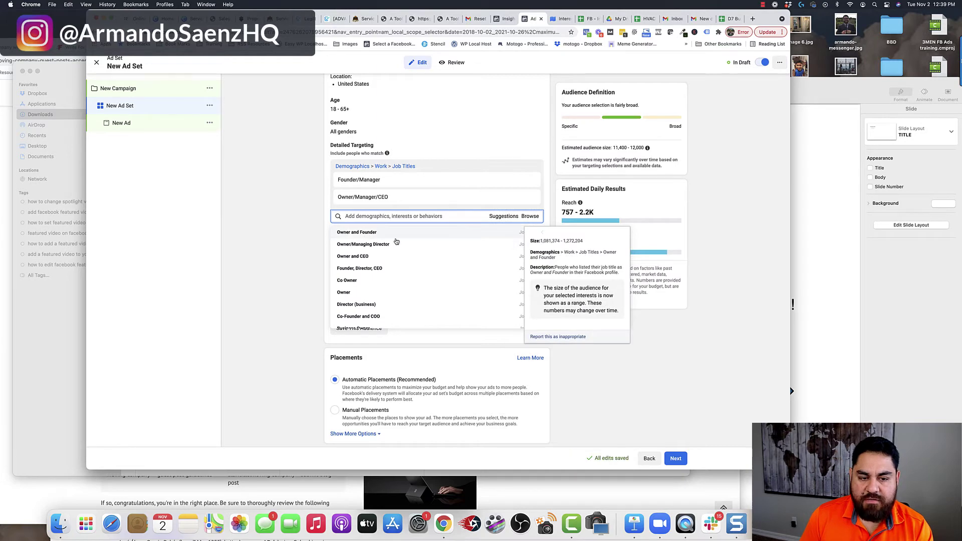
pyautogui.click(367, 235)
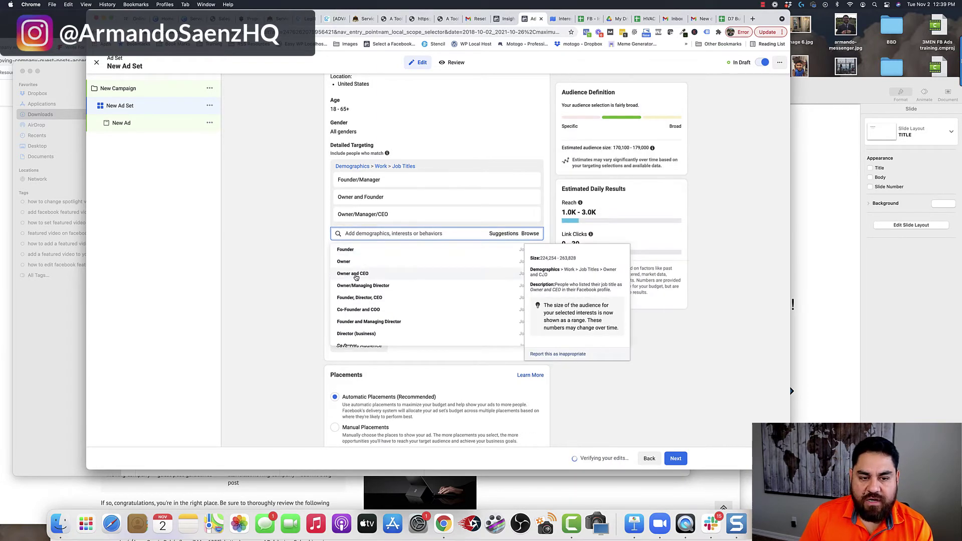
pyautogui.click(355, 277)
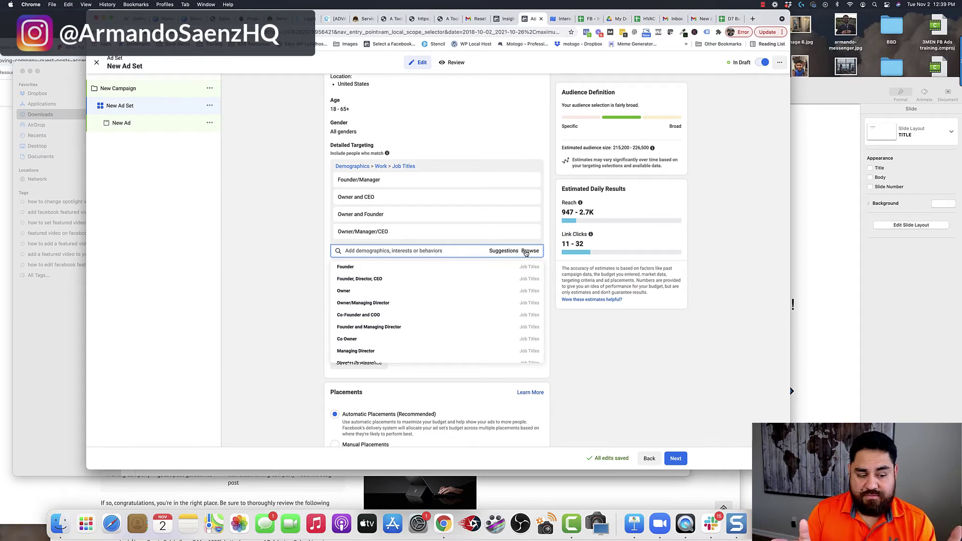
pyautogui.click(546, 275)
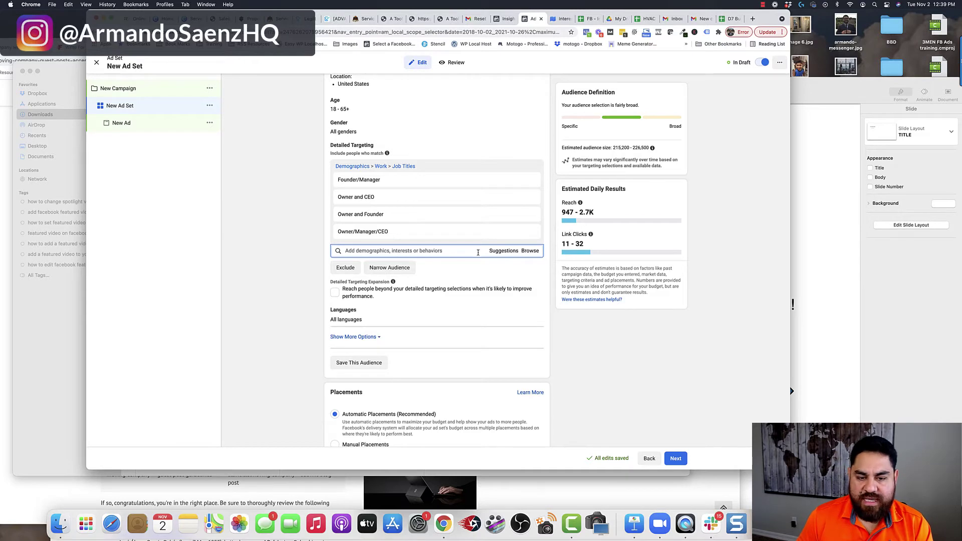
# Bring the job-title suggestions back up and browse through the list.
pyautogui.click(501, 252)
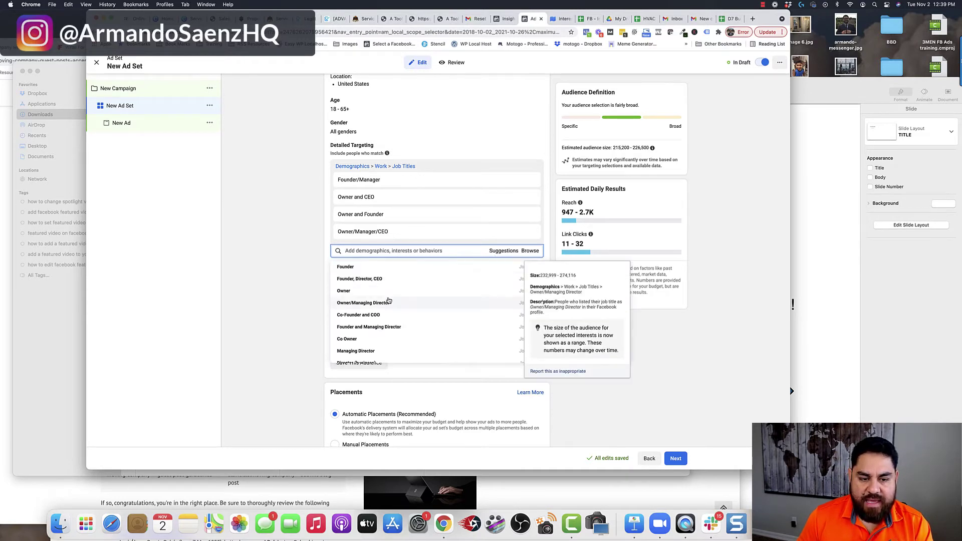
pyautogui.scroll(-5, 376, 343)
pyautogui.scroll(-2, 375, 343)
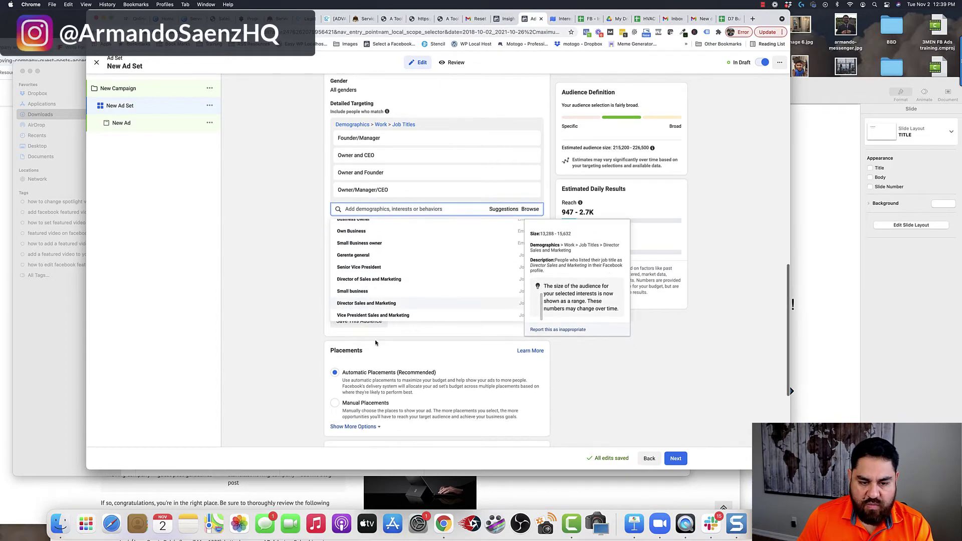
pyautogui.scroll(5, 387, 295)
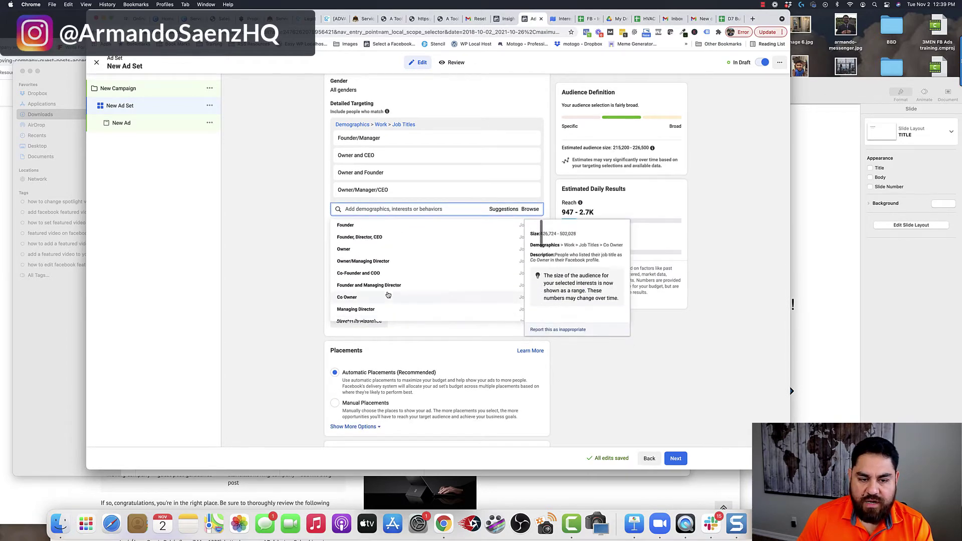
pyautogui.scroll(3, 388, 295)
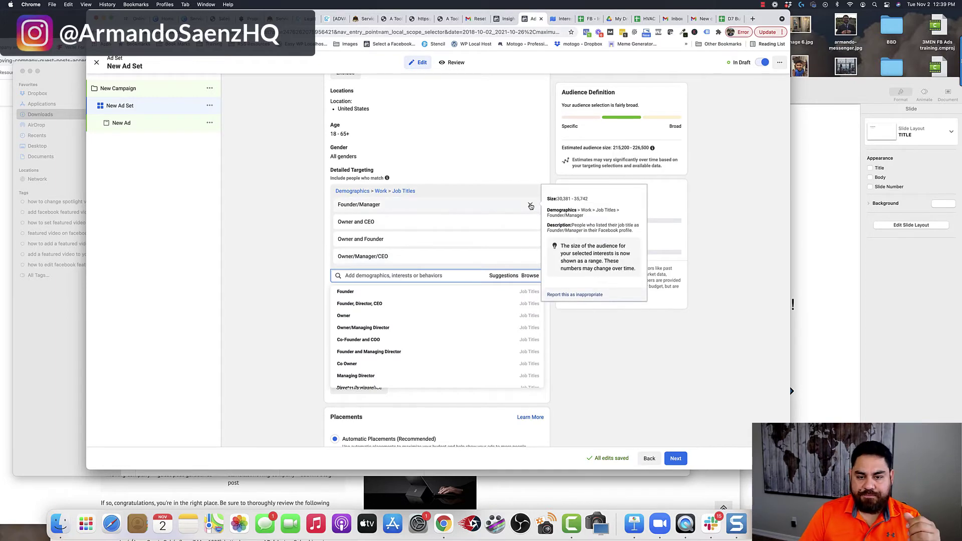
# Remove Founder/Manager, Owner and CEO, and Owner/Manager/CEO from the job-title targeting.
pyautogui.click(530, 206)
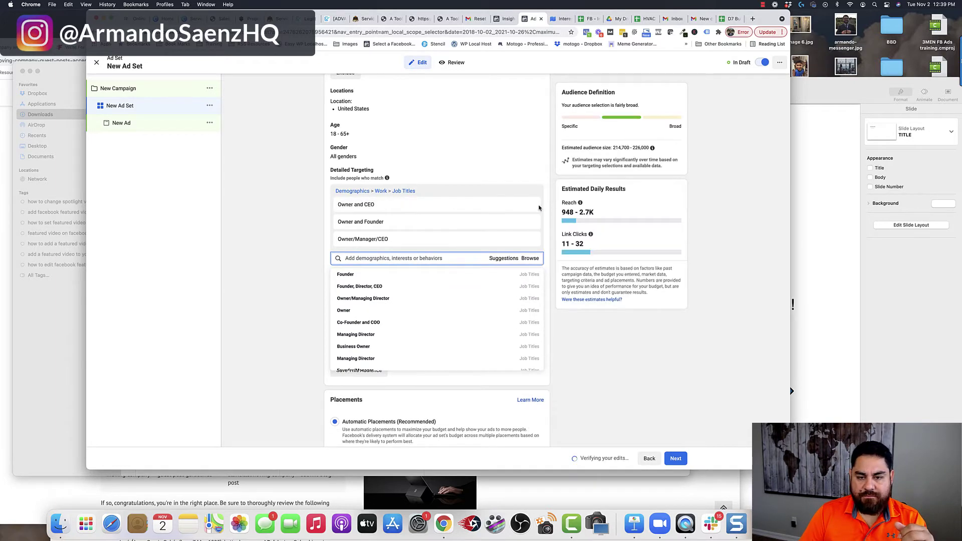
pyautogui.click(530, 206)
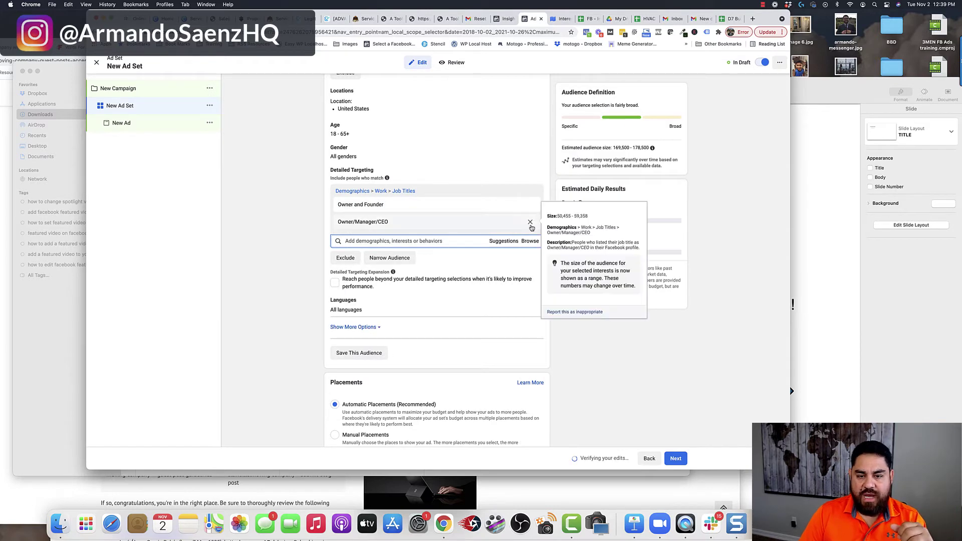
pyautogui.click(530, 222)
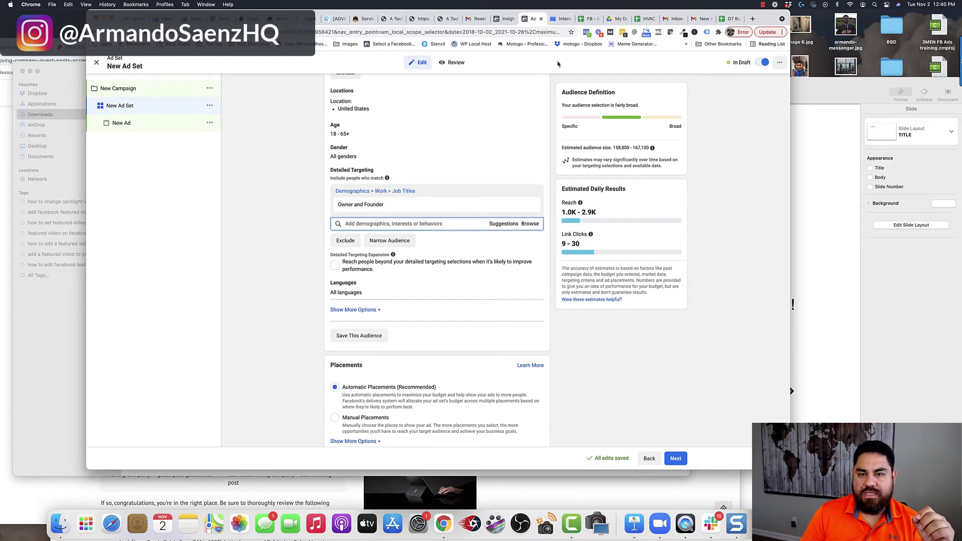
# Switch to the InterestExplorer tab, keeping the ad set targeting Owner and Founder.
pyautogui.click(559, 21)
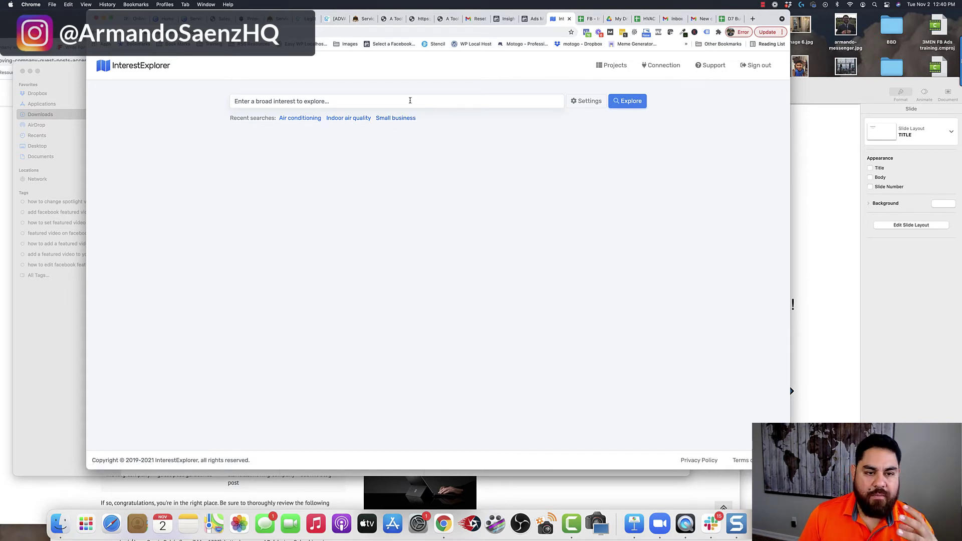
# Glance at the interest targeting spreadsheet, then return to InterestExplorer's search page.
pyautogui.click(587, 19)
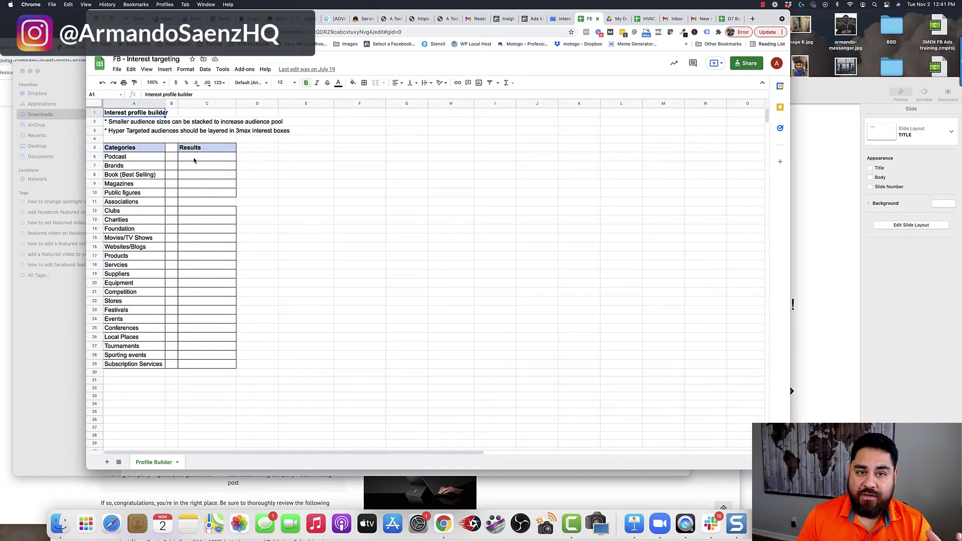
pyautogui.click(559, 20)
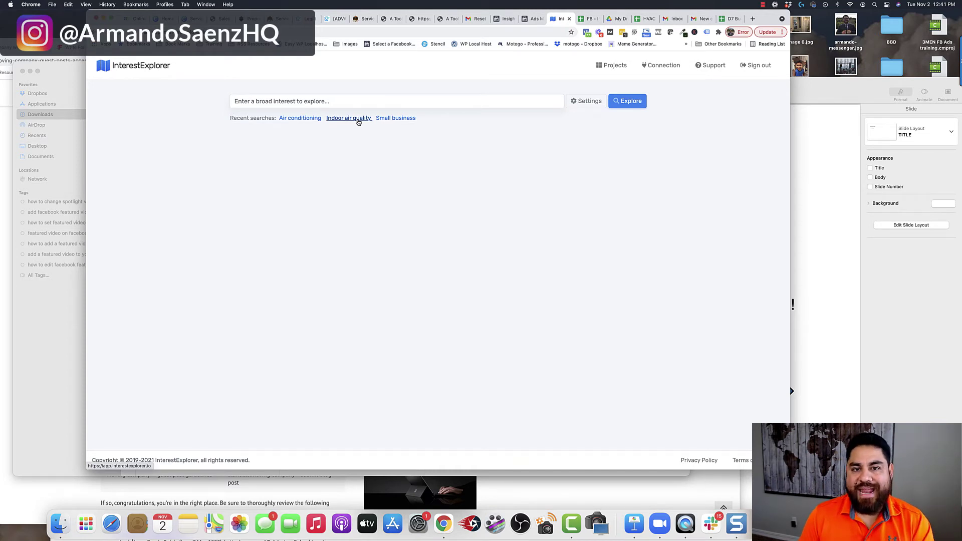
# Explore 'small business' in InterestExplorer, briefly checking the ad set's job-title targeting.
pyautogui.click(349, 101)
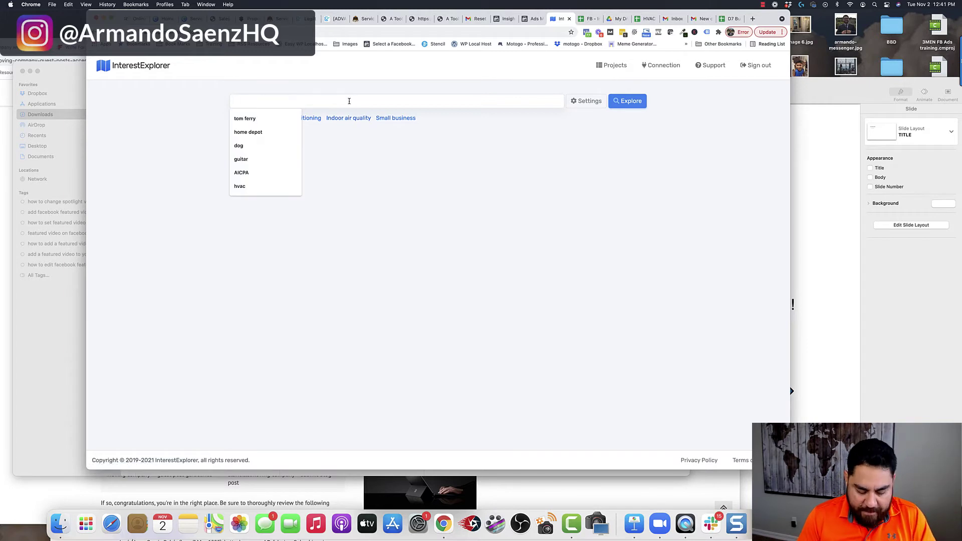
pyautogui.write('small business')
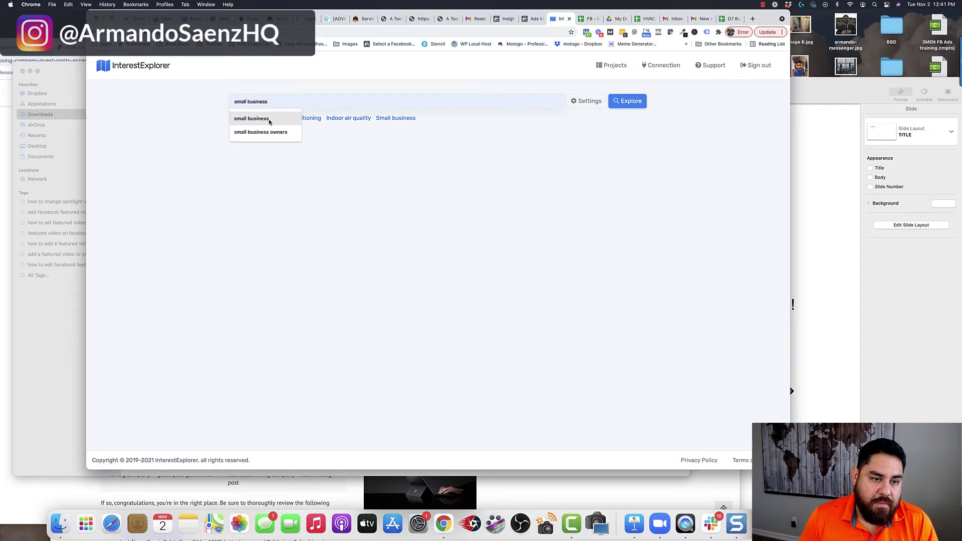
pyautogui.click(269, 119)
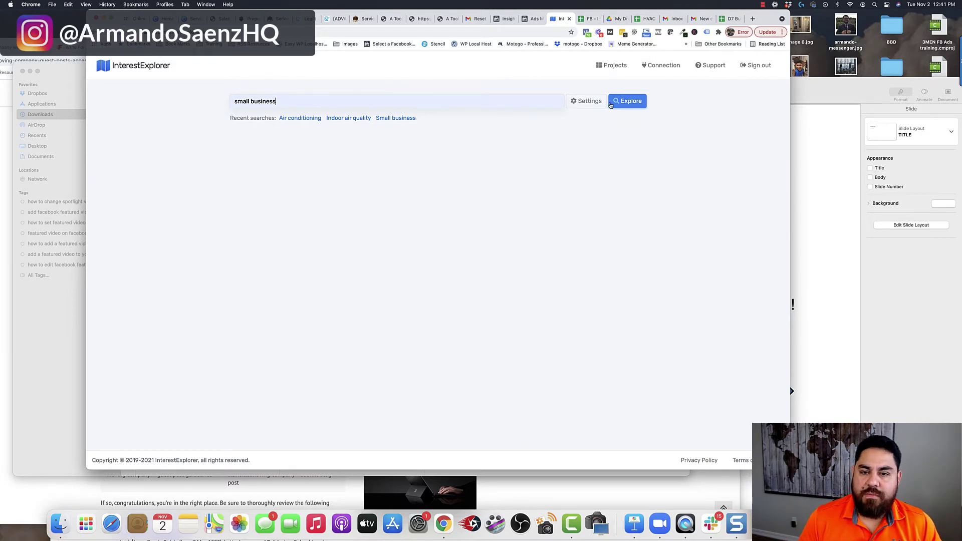
pyautogui.click(626, 102)
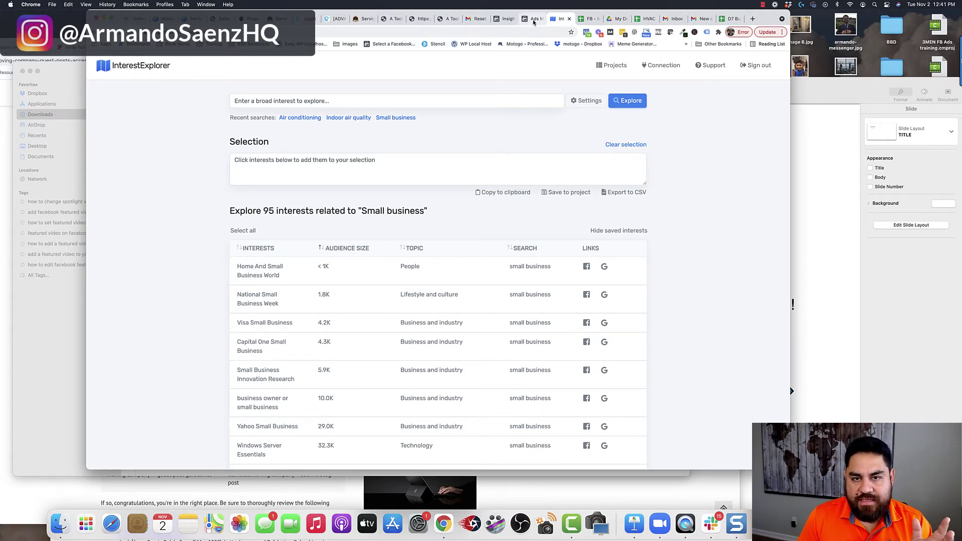
pyautogui.click(531, 19)
pyautogui.moveTo(531, 205)
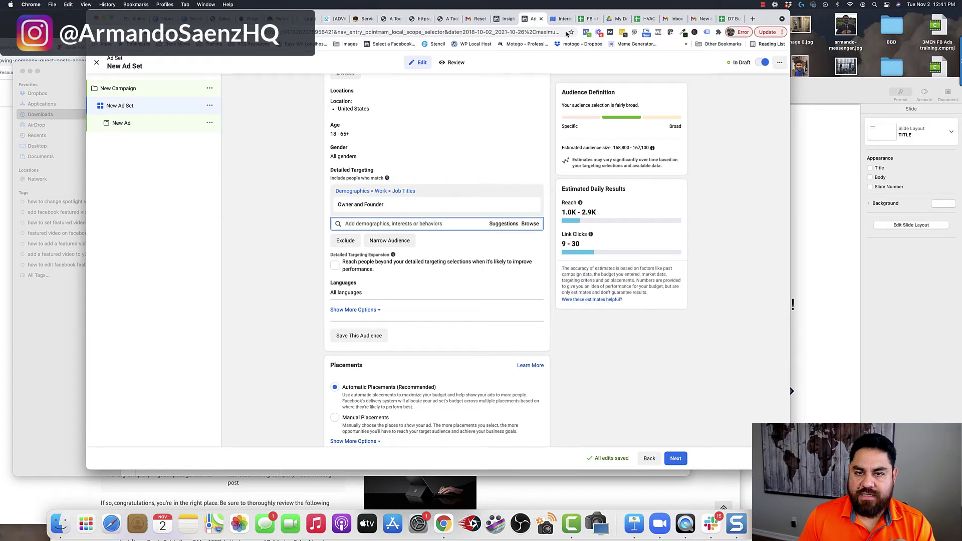
pyautogui.click(562, 19)
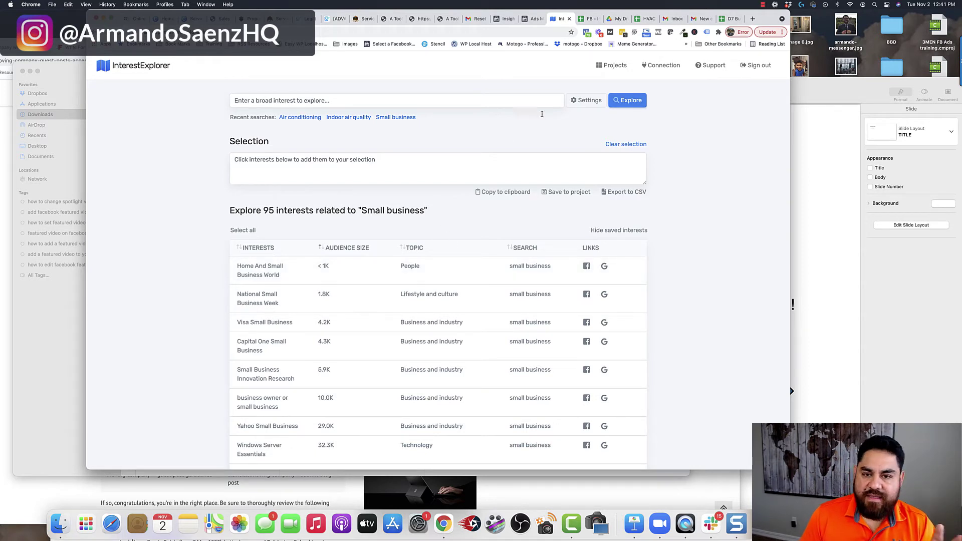
pyautogui.click(576, 104)
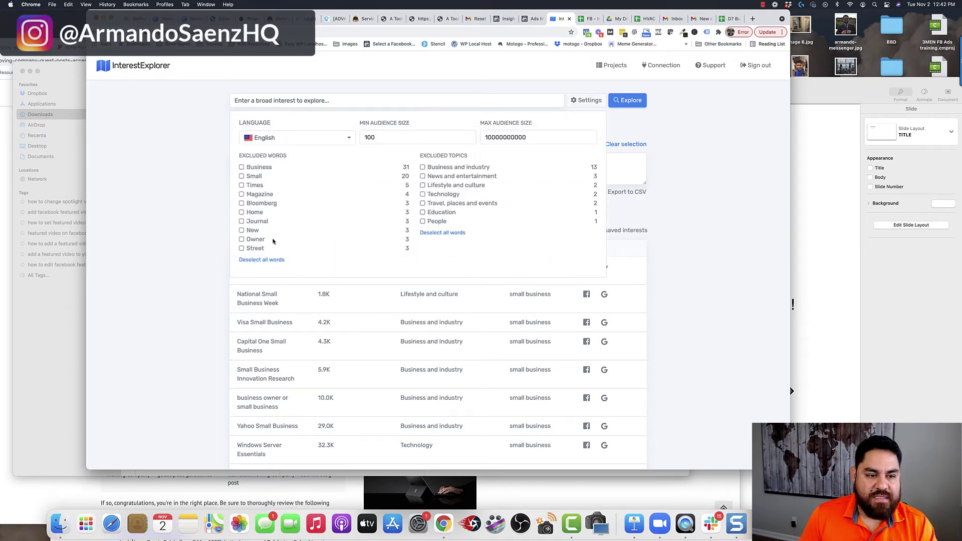
pyautogui.click(345, 139)
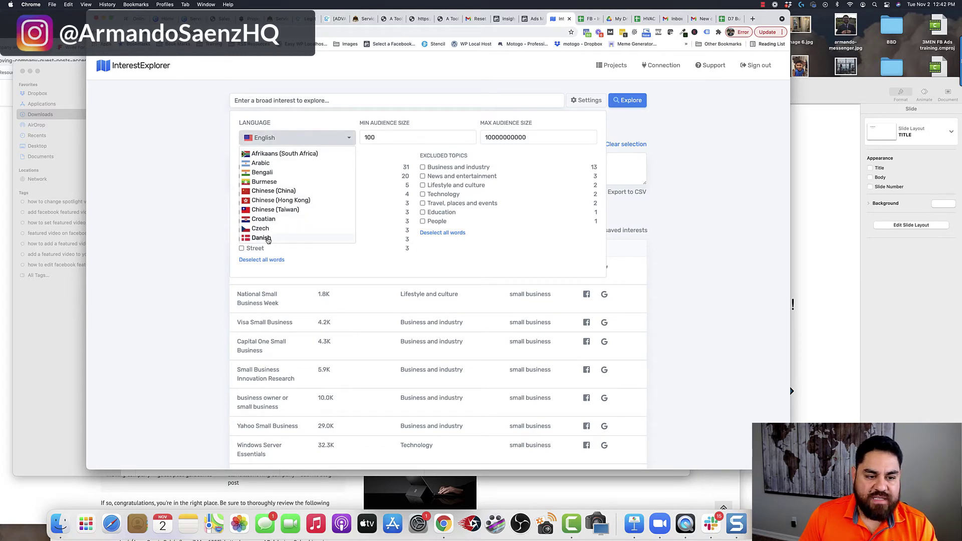
pyautogui.scroll(-5, 276, 189)
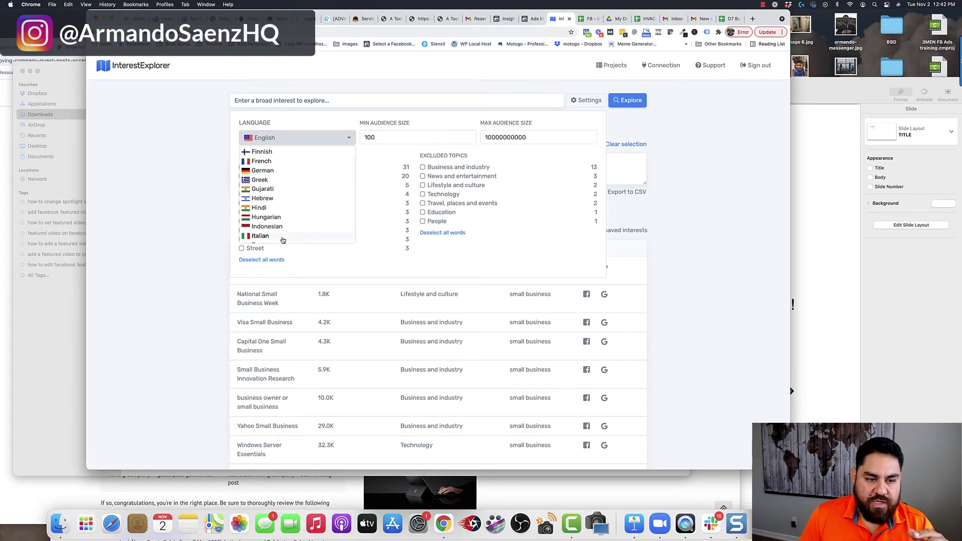
pyautogui.scroll(-10, 270, 236)
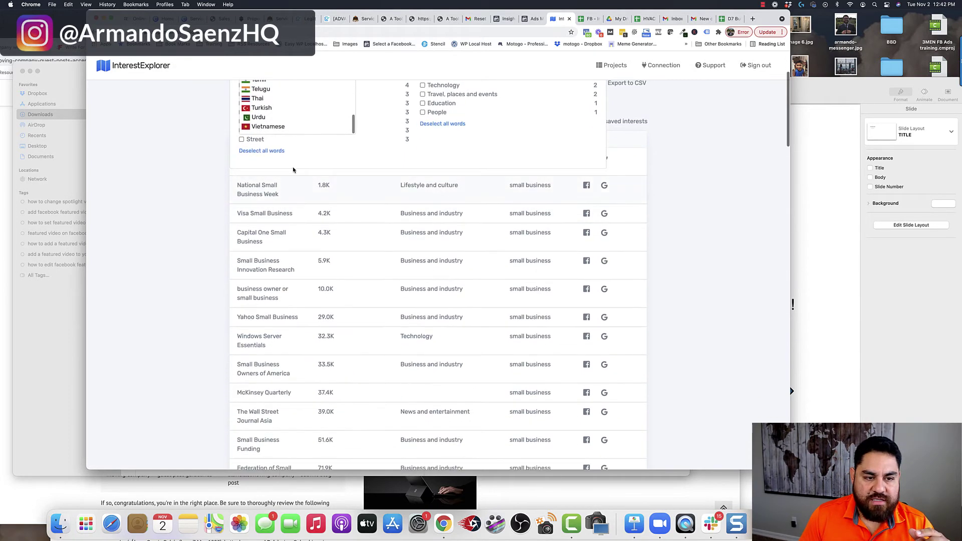
pyautogui.scroll(5, 301, 211)
pyautogui.scroll(10, 306, 204)
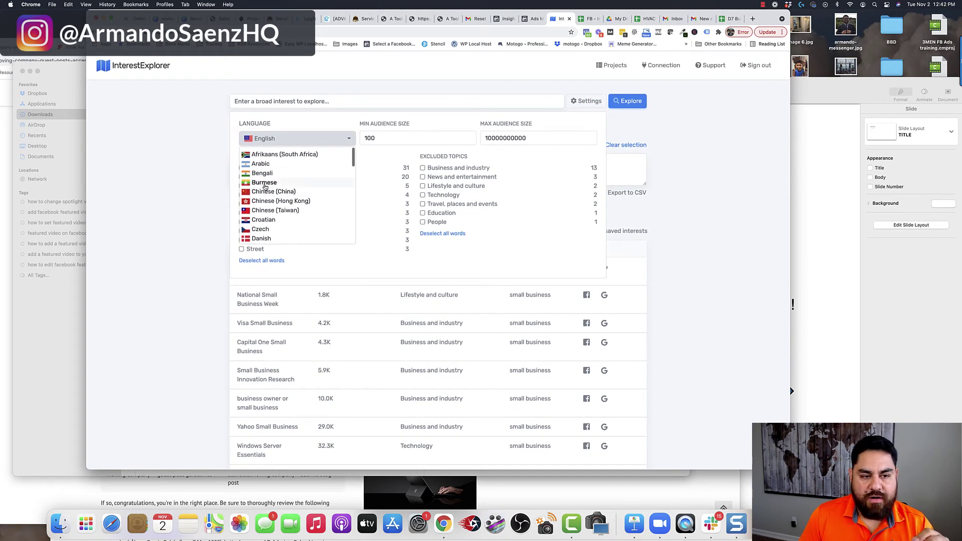
pyautogui.click(374, 161)
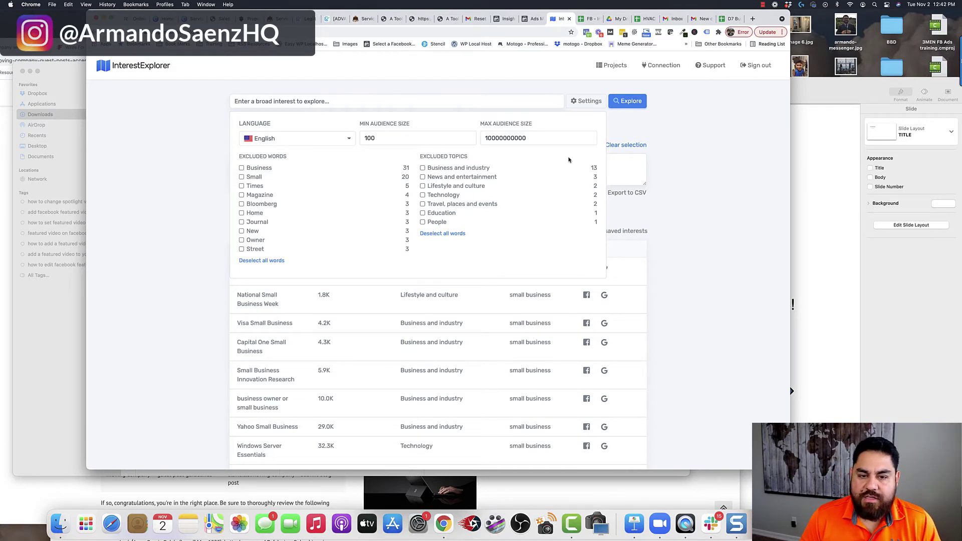
pyautogui.click(623, 136)
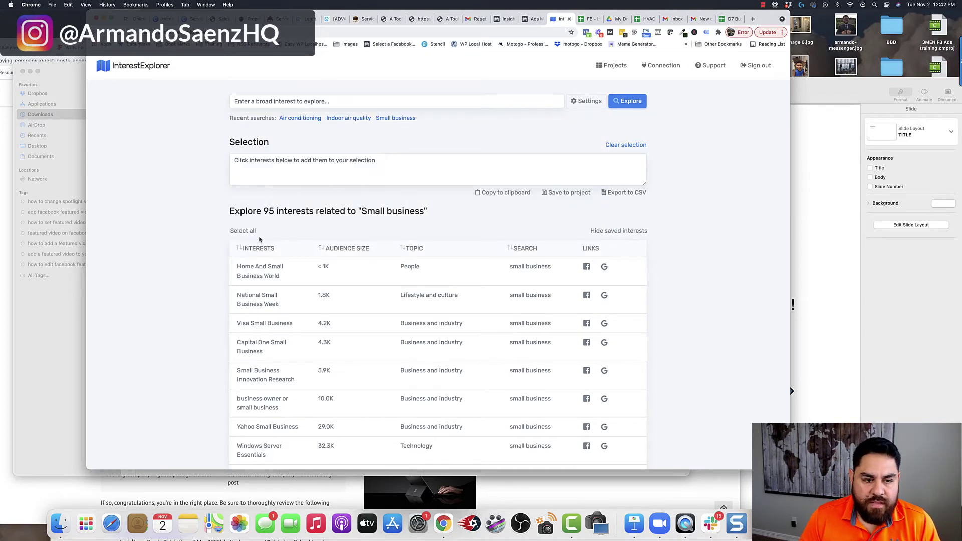
pyautogui.scroll(-2, 208, 198)
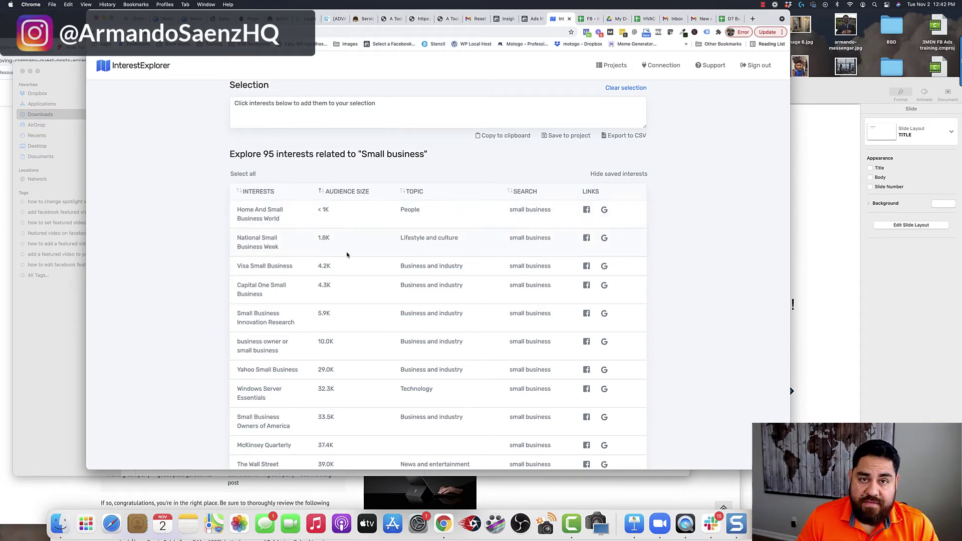
pyautogui.scroll(-4, 347, 254)
pyautogui.scroll(-2, 347, 255)
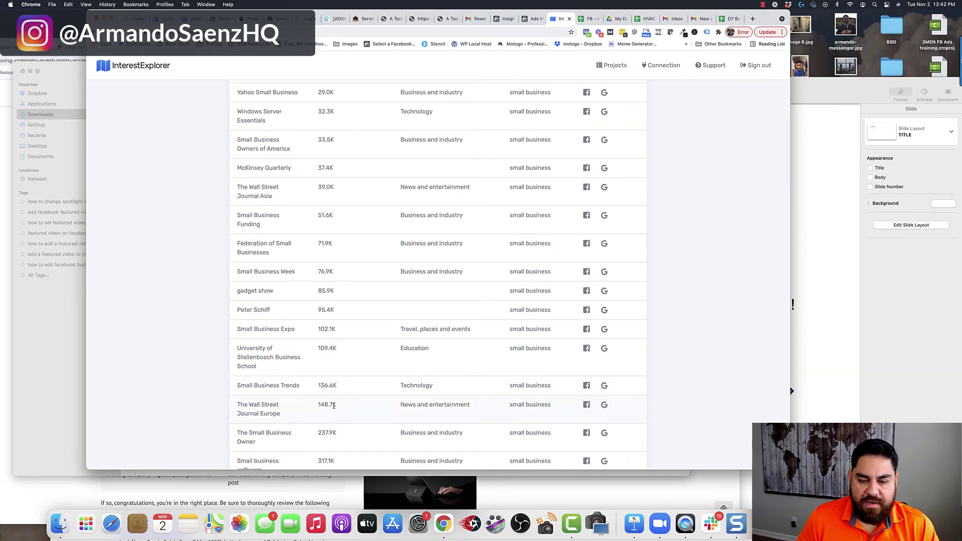
pyautogui.scroll(-7, 352, 340)
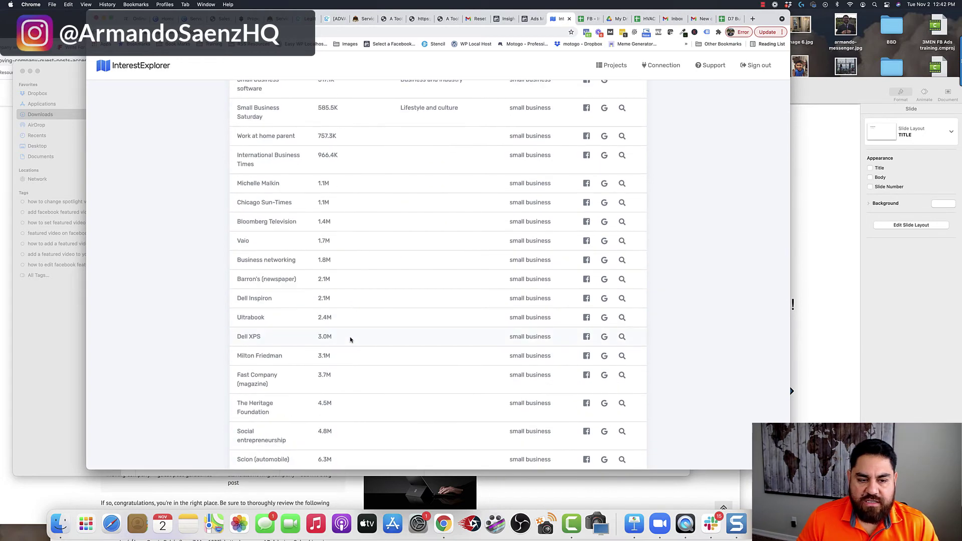
pyautogui.scroll(1, 350, 339)
pyautogui.scroll(1, 350, 339)
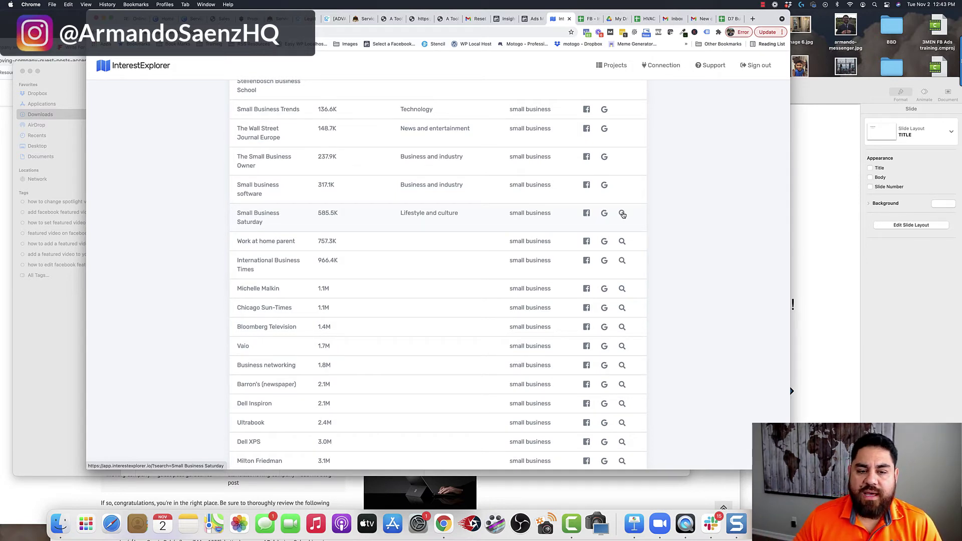
pyautogui.scroll(5, 416, 235)
pyautogui.scroll(6, 416, 239)
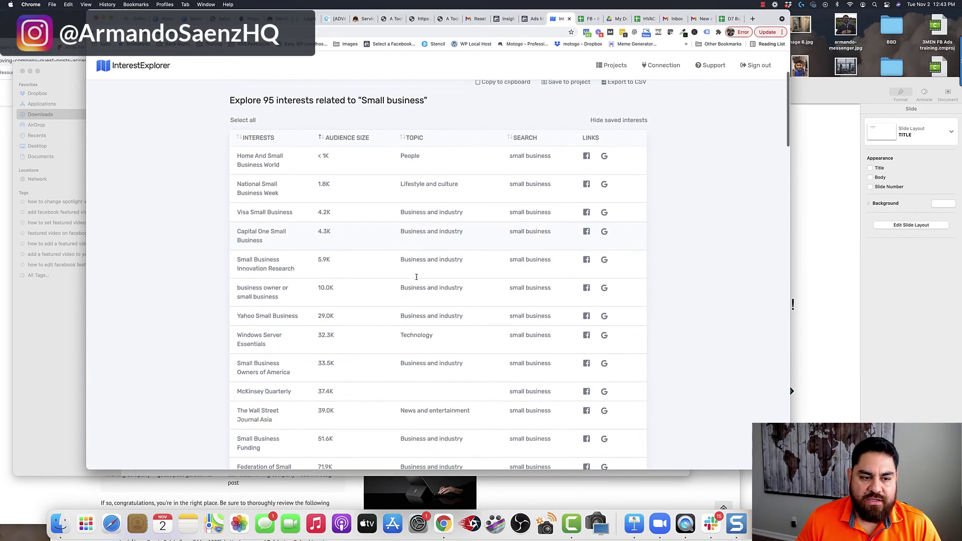
pyautogui.scroll(-1, 400, 266)
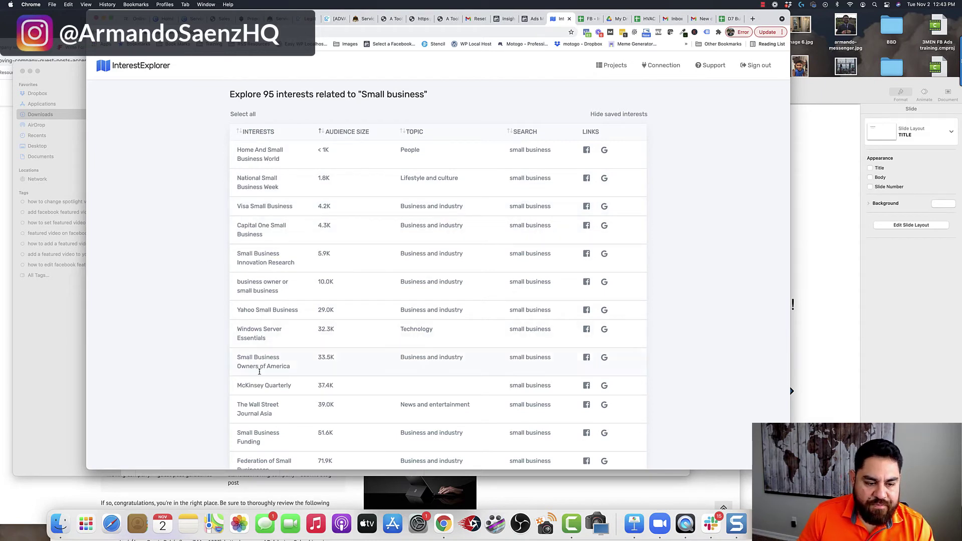
pyautogui.scroll(-3, 225, 307)
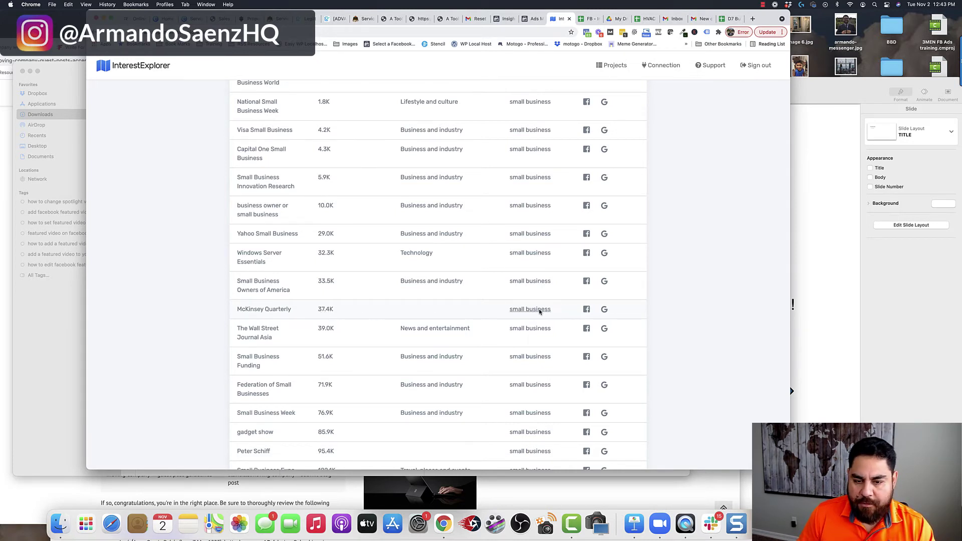
# Google McKinsey Quarterly from its row, then return to the Small business interest list.
pyautogui.click(604, 310)
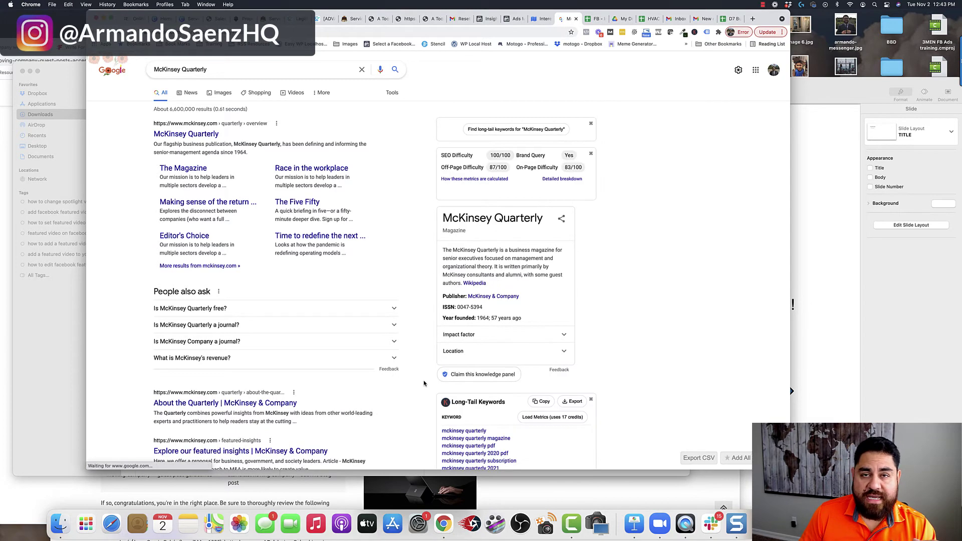
pyautogui.scroll(-4, 474, 361)
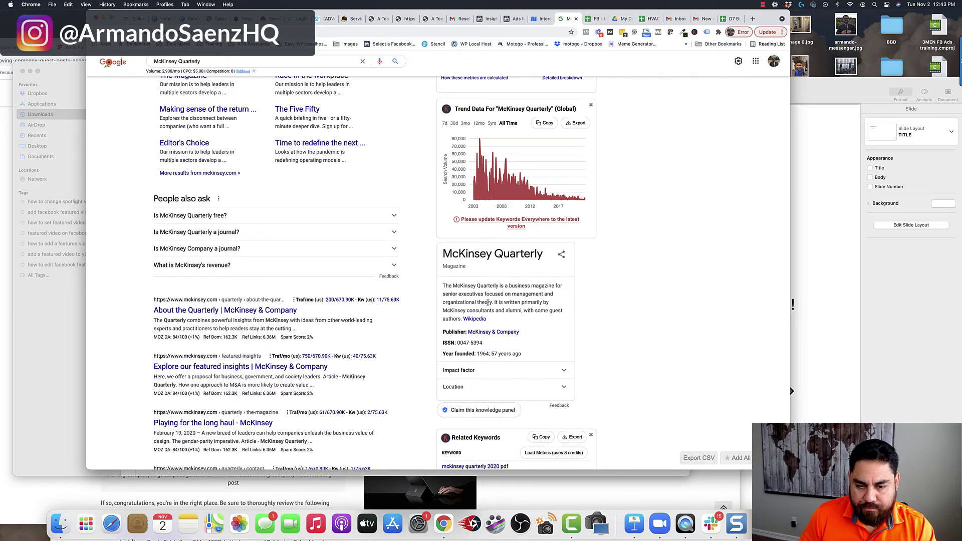
pyautogui.scroll(3, 480, 300)
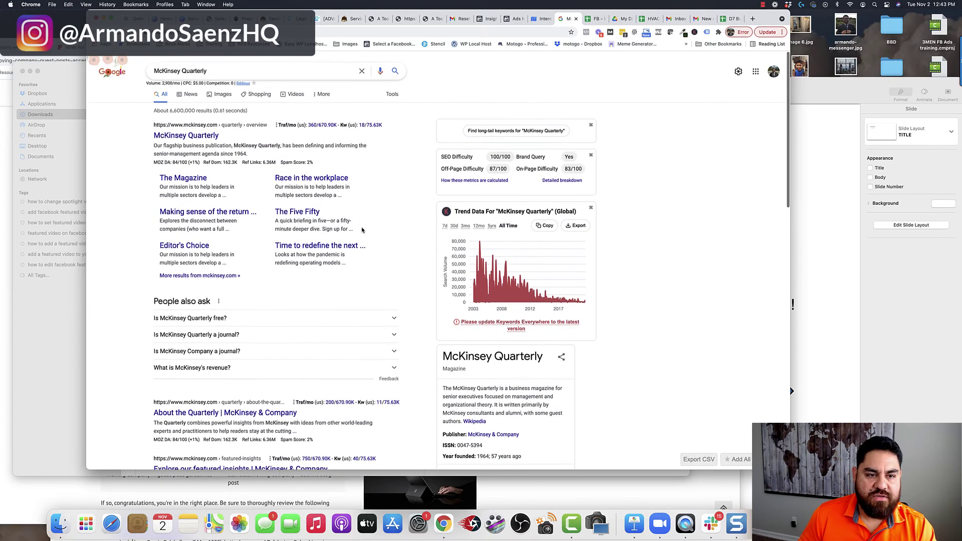
pyautogui.click(539, 20)
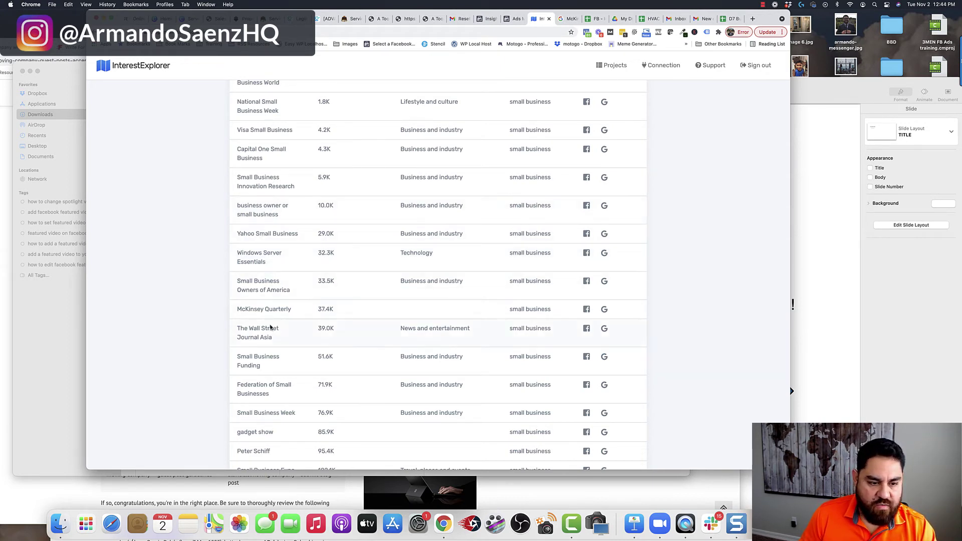
# Hide the already-saved interests to leave 77 Small business results, then review them from the top.
pyautogui.scroll(8, 171, 301)
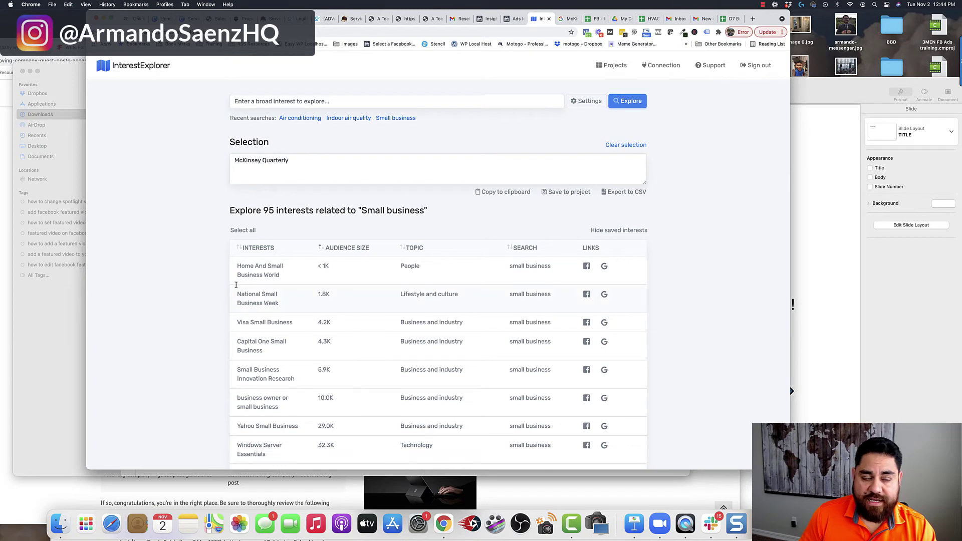
pyautogui.scroll(-1, 217, 303)
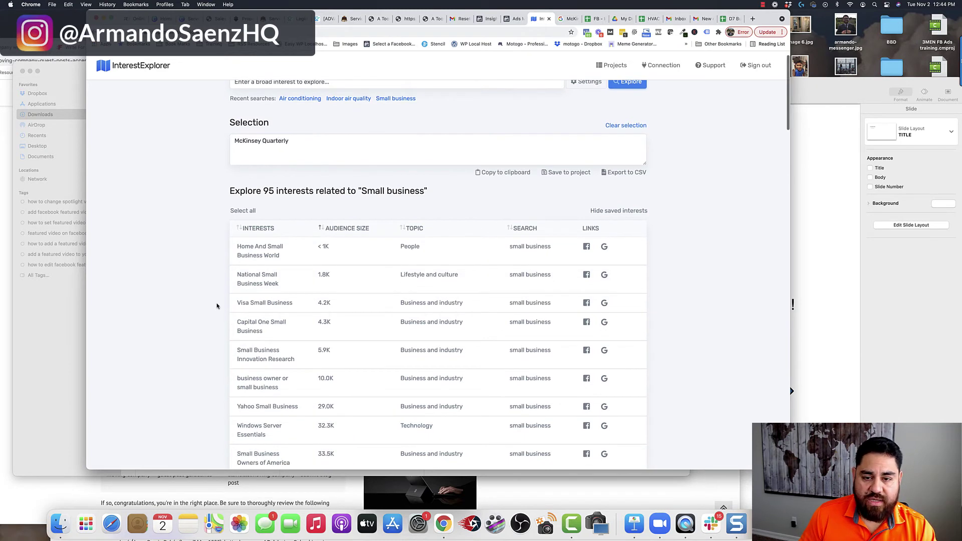
pyautogui.click(605, 210)
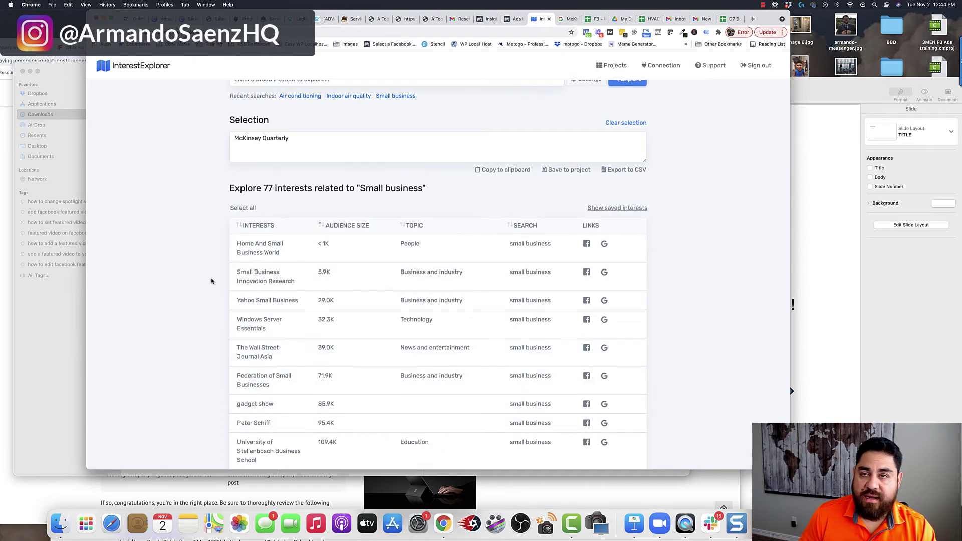
pyautogui.scroll(-3, 199, 289)
pyautogui.scroll(-3, 199, 289)
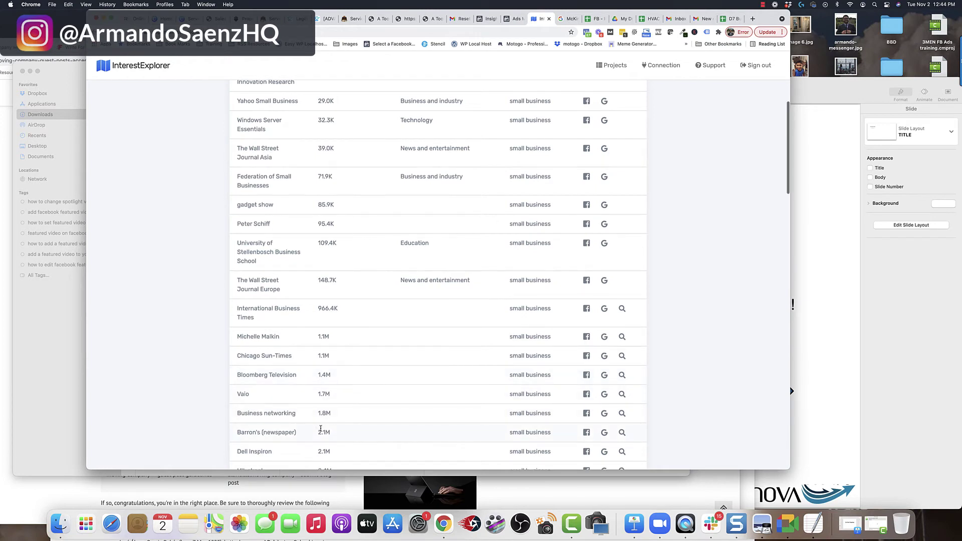
pyautogui.scroll(4, 307, 404)
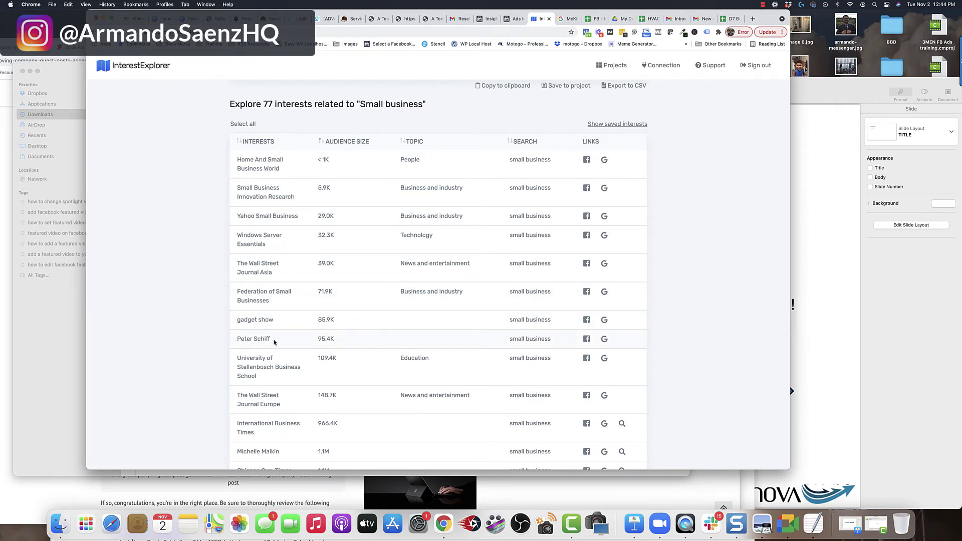
# Google Peter Schiff to confirm he is an American stock broker.
pyautogui.click(604, 340)
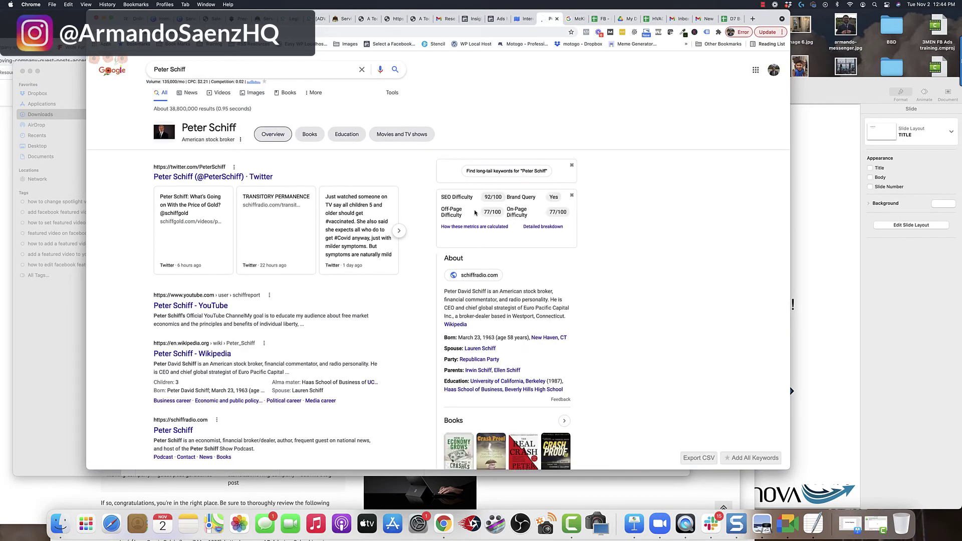
pyautogui.moveTo(496, 330)
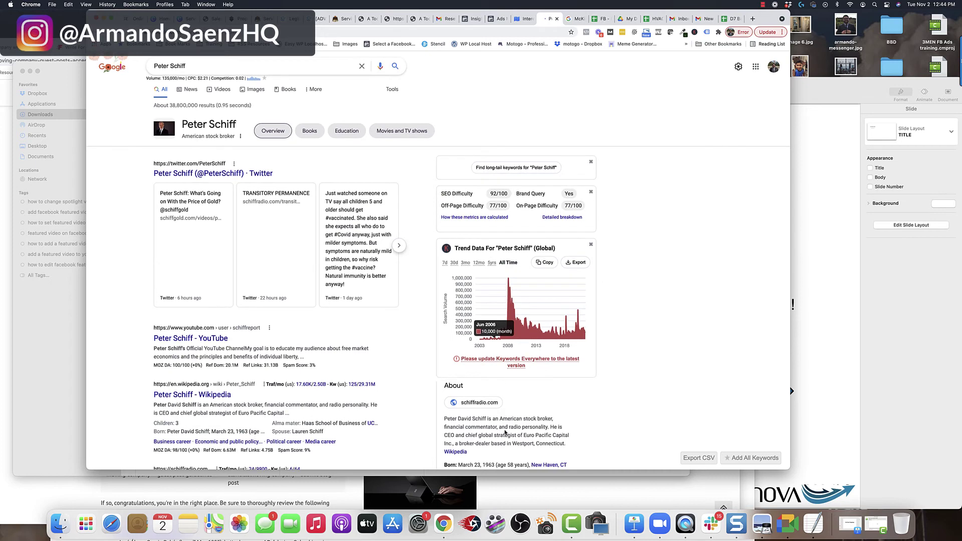
pyautogui.scroll(-2, 505, 434)
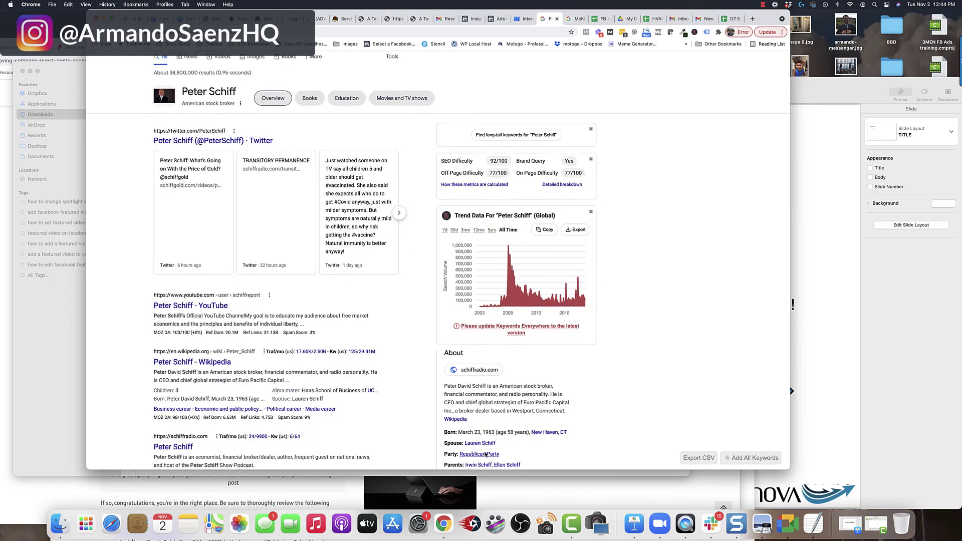
# Back in the Small business list, explore interests related to Fast Company (magazine).
pyautogui.click(525, 20)
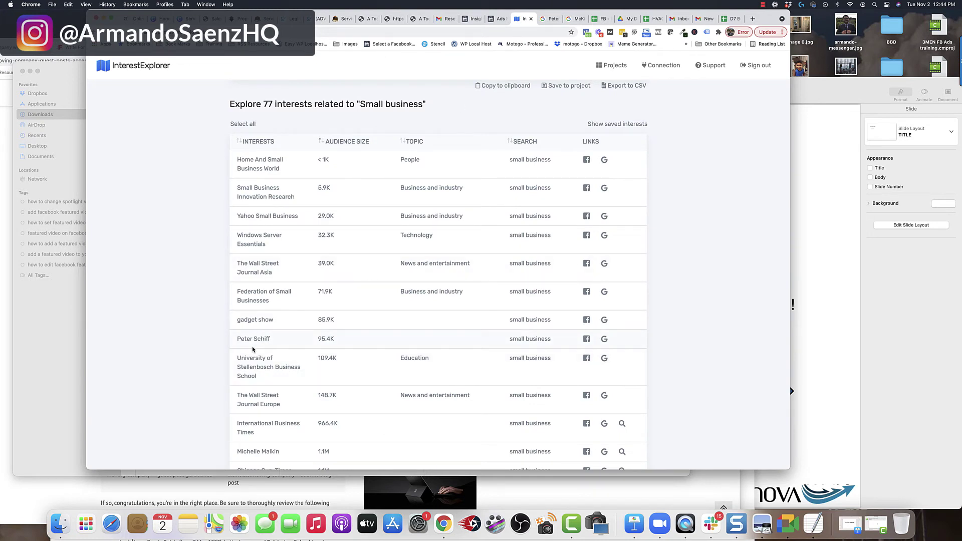
pyautogui.scroll(-5, 250, 340)
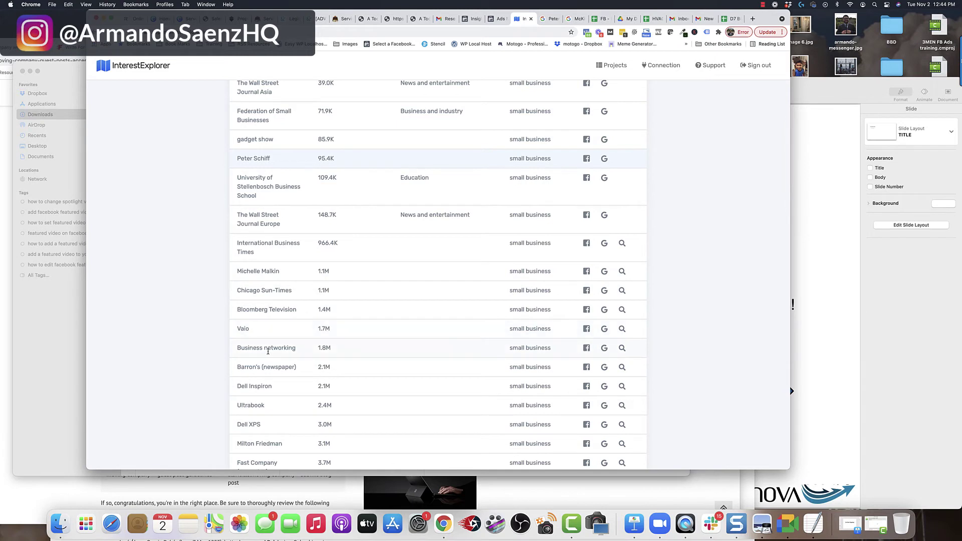
pyautogui.scroll(-1, 268, 350)
pyautogui.scroll(-2, 272, 305)
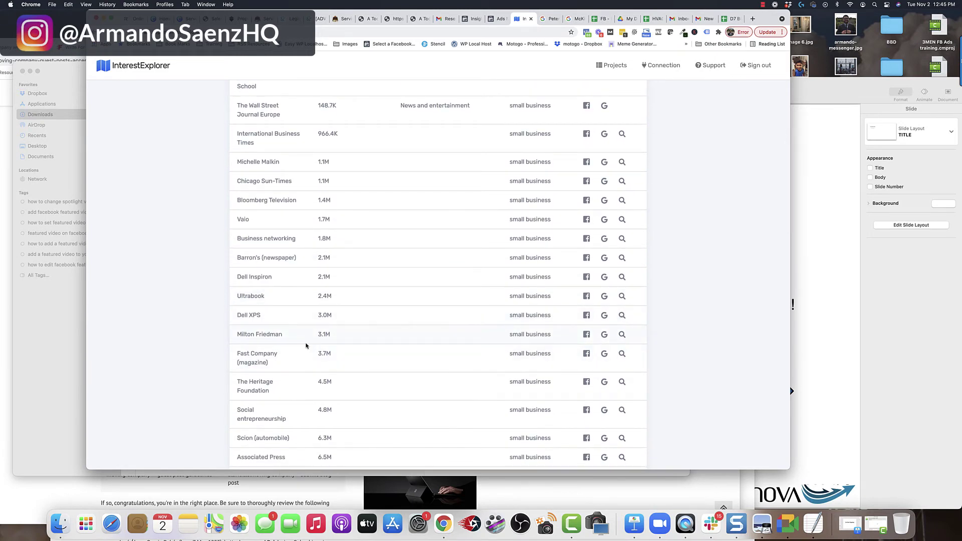
pyautogui.scroll(-1, 351, 333)
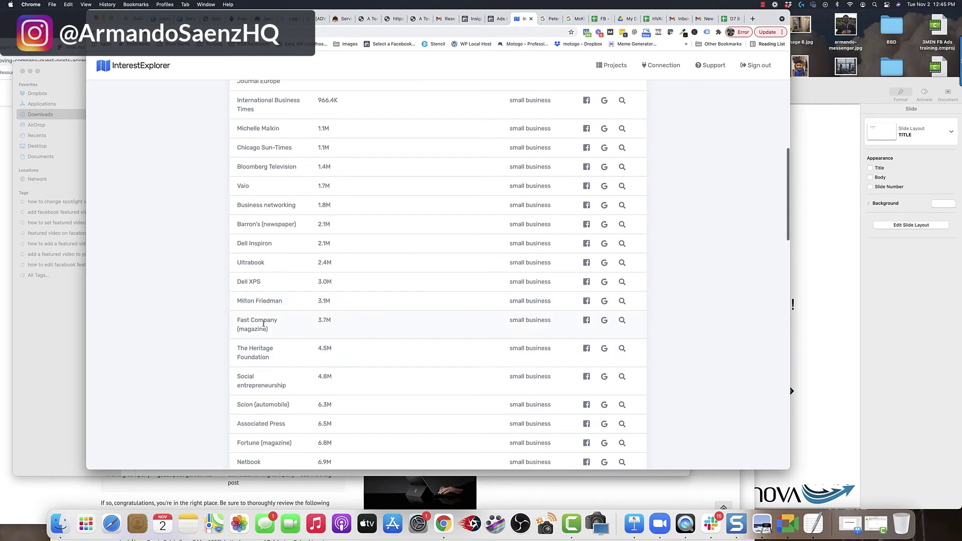
pyautogui.click(622, 321)
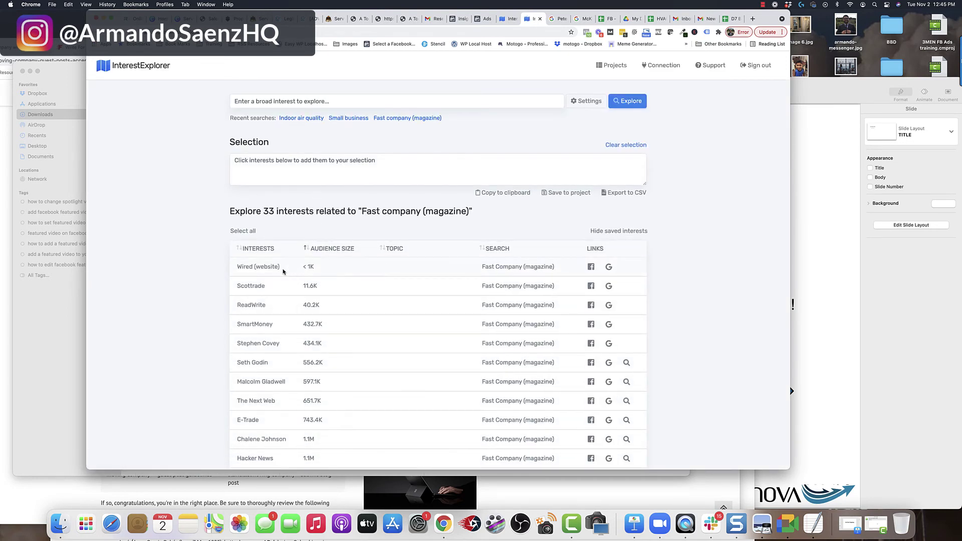
# Scroll through all 33 Fast Company (magazine) interests, from Wired (website) to China Daily (141.3M).
pyautogui.scroll(-2, 311, 205)
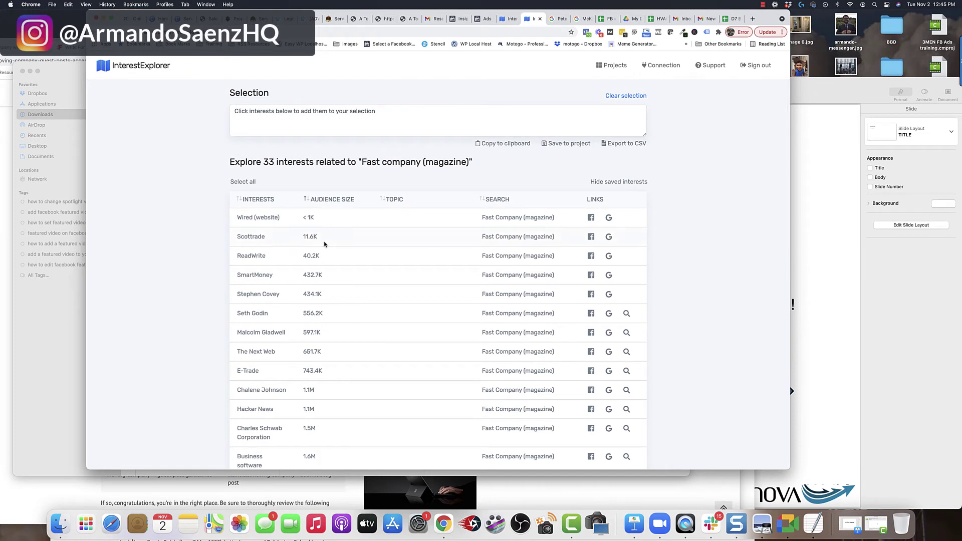
pyautogui.scroll(-2, 305, 270)
pyautogui.scroll(-3, 306, 269)
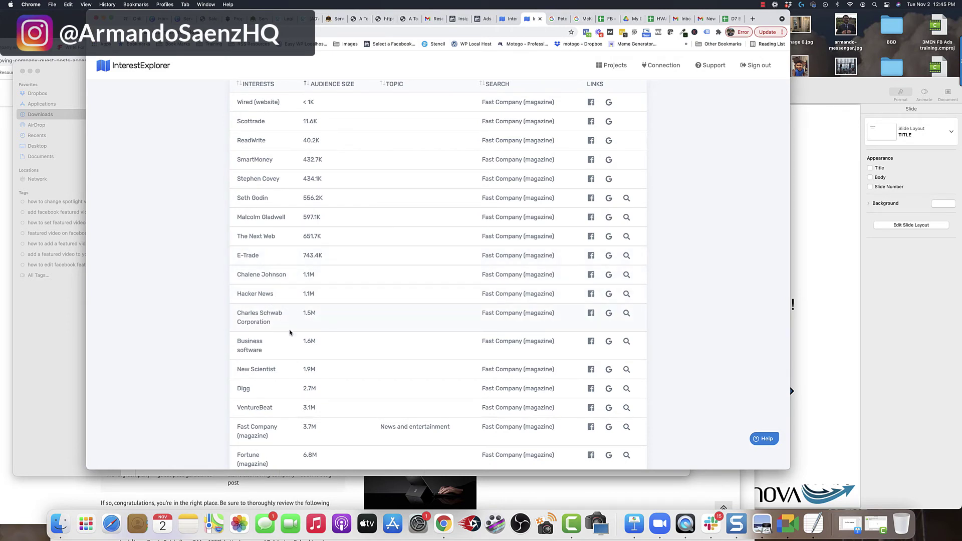
pyautogui.scroll(-2, 290, 332)
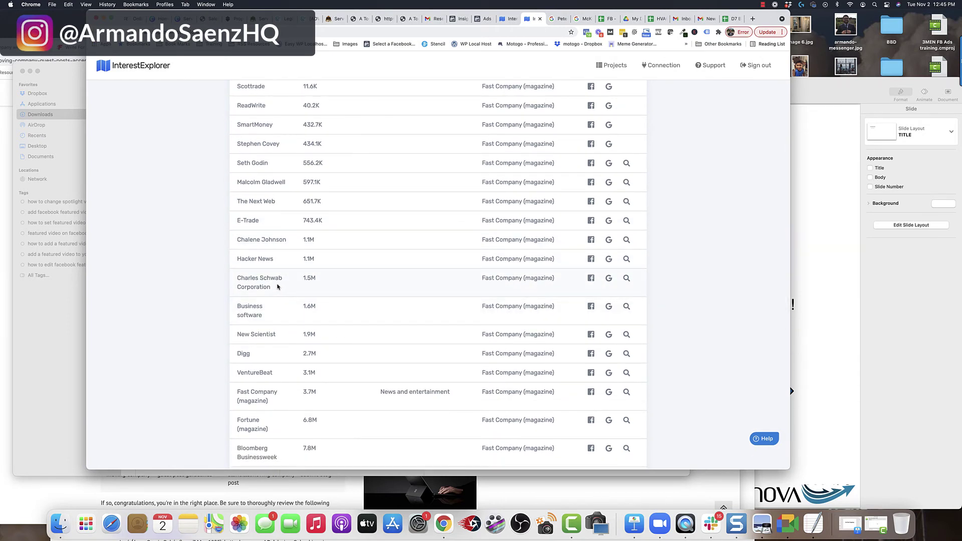
pyautogui.scroll(-5, 277, 289)
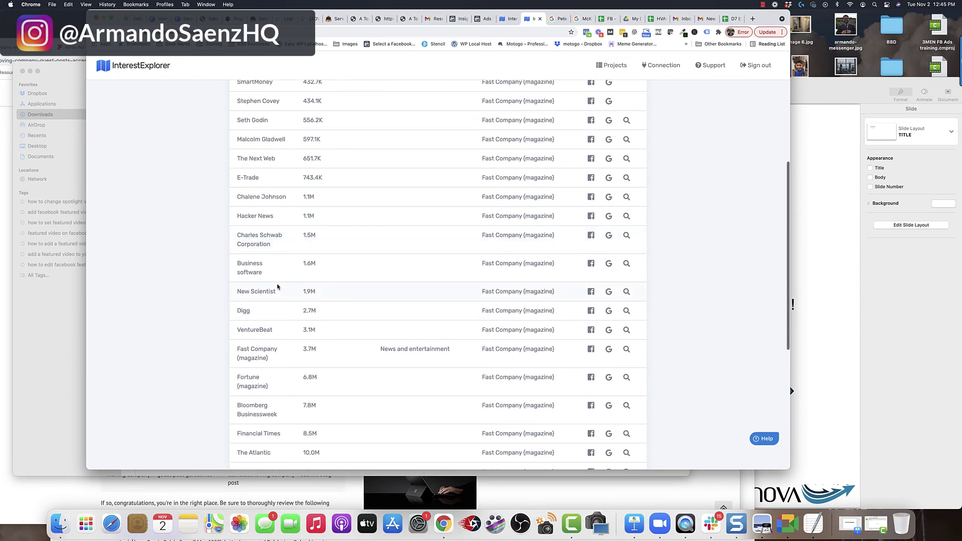
pyautogui.scroll(-2, 279, 292)
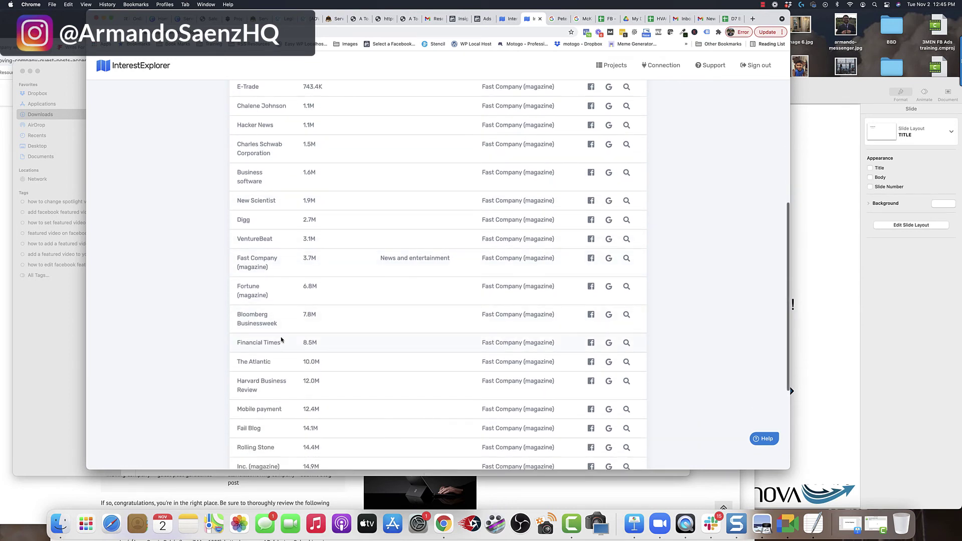
pyautogui.scroll(-2, 281, 340)
pyautogui.scroll(-4, 279, 338)
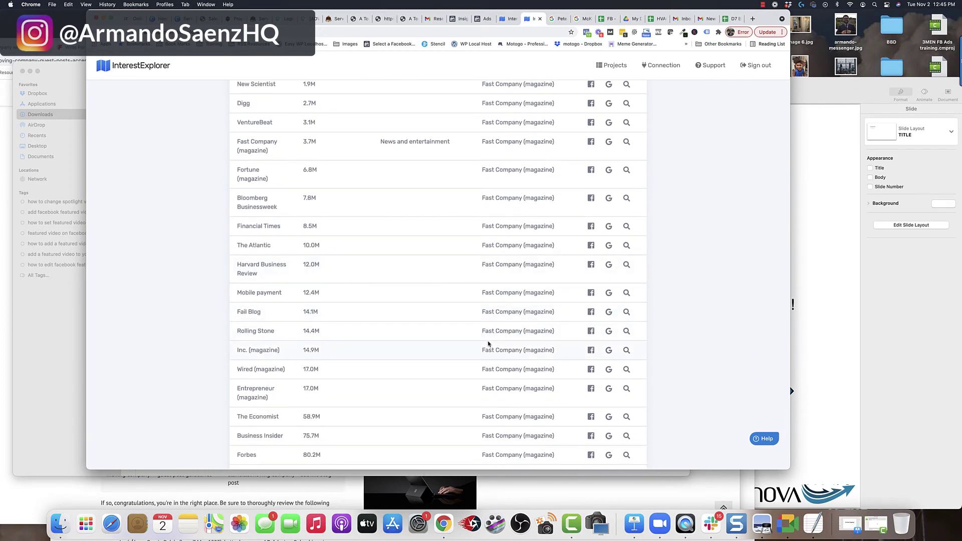
pyautogui.scroll(15, 489, 344)
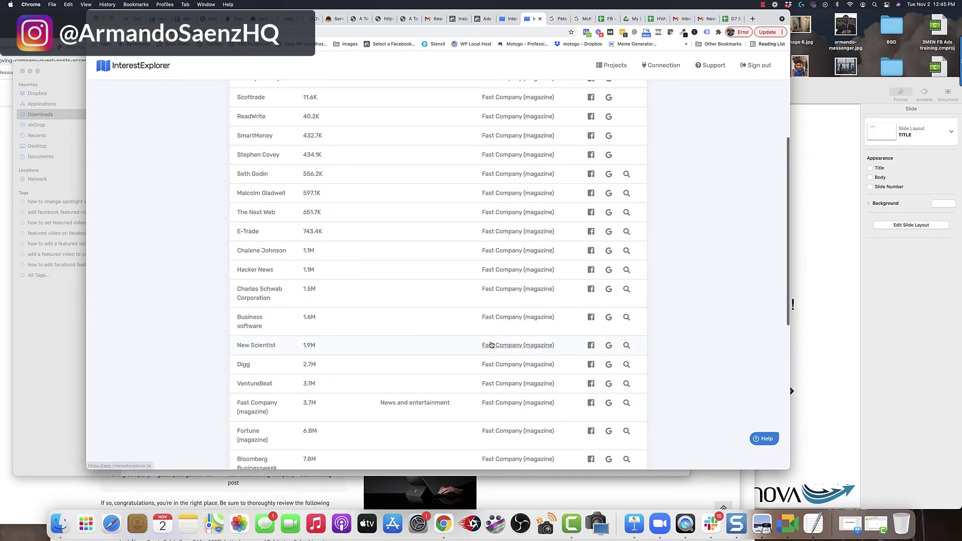
pyautogui.scroll(-5, 475, 341)
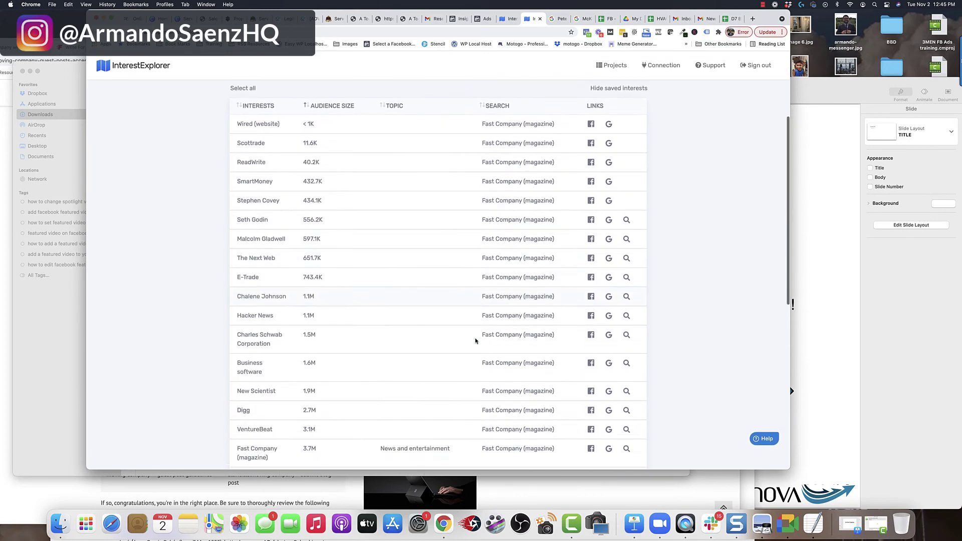
pyautogui.scroll(5, 474, 339)
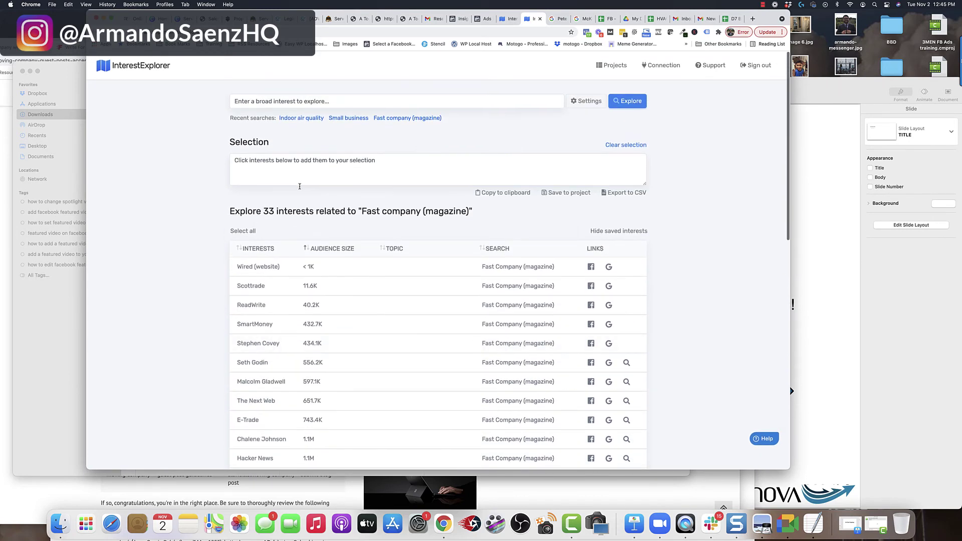
pyautogui.scroll(-1, 467, 224)
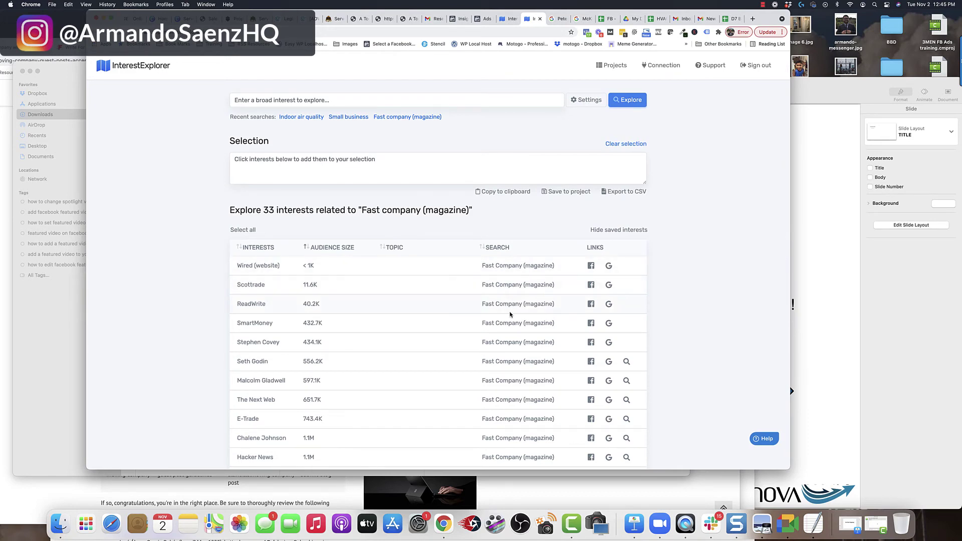
pyautogui.scroll(-11, 509, 314)
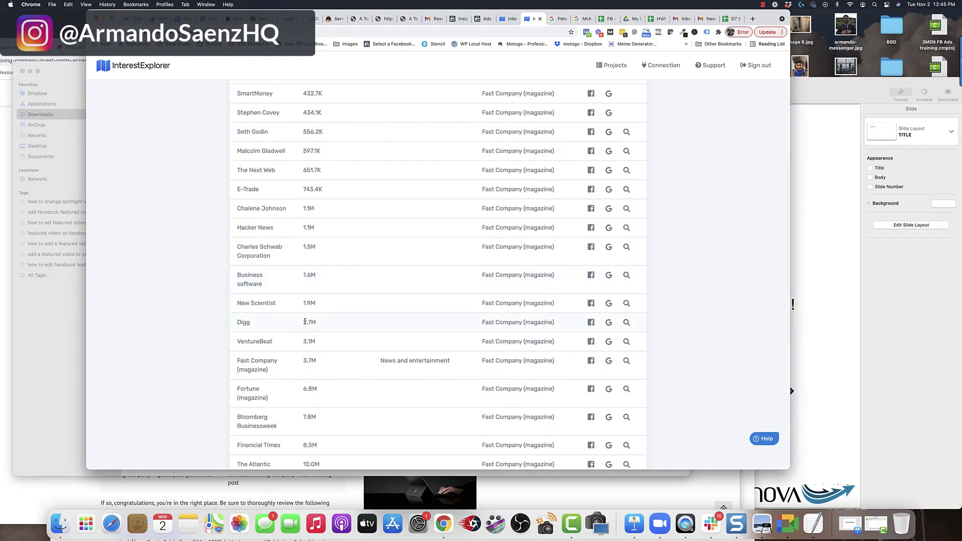
pyautogui.scroll(-7, 304, 323)
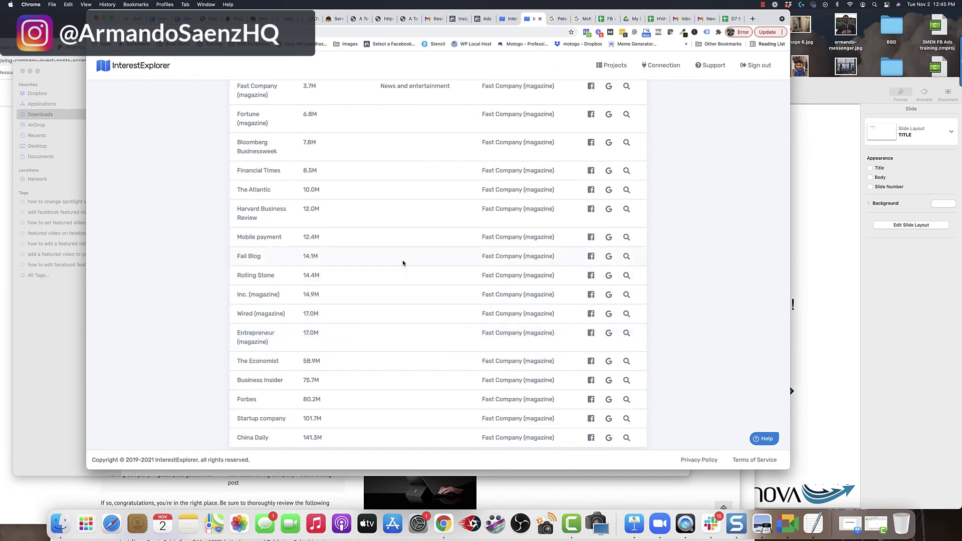
# Return to the Small business results and start a new project named 'SM'.
pyautogui.click(507, 19)
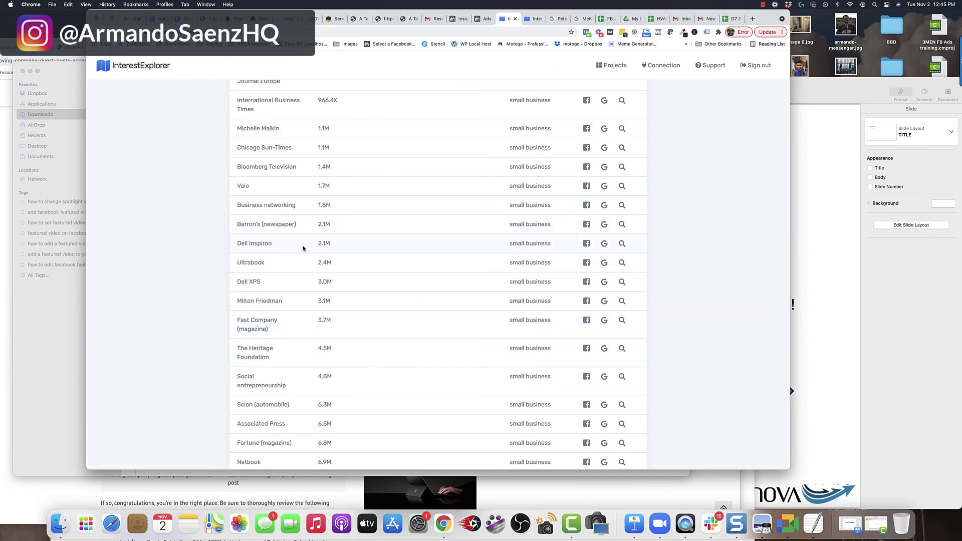
pyautogui.scroll(18, 302, 248)
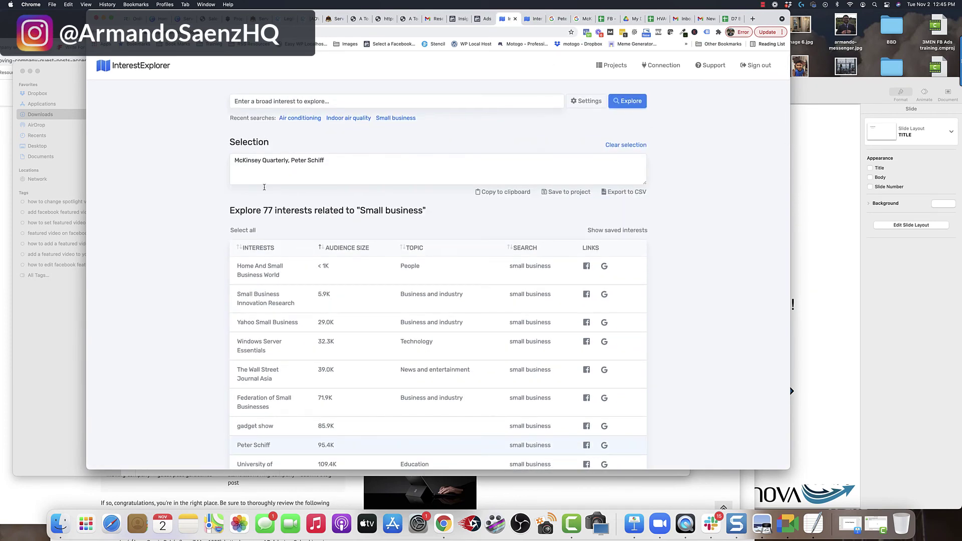
pyautogui.click(571, 193)
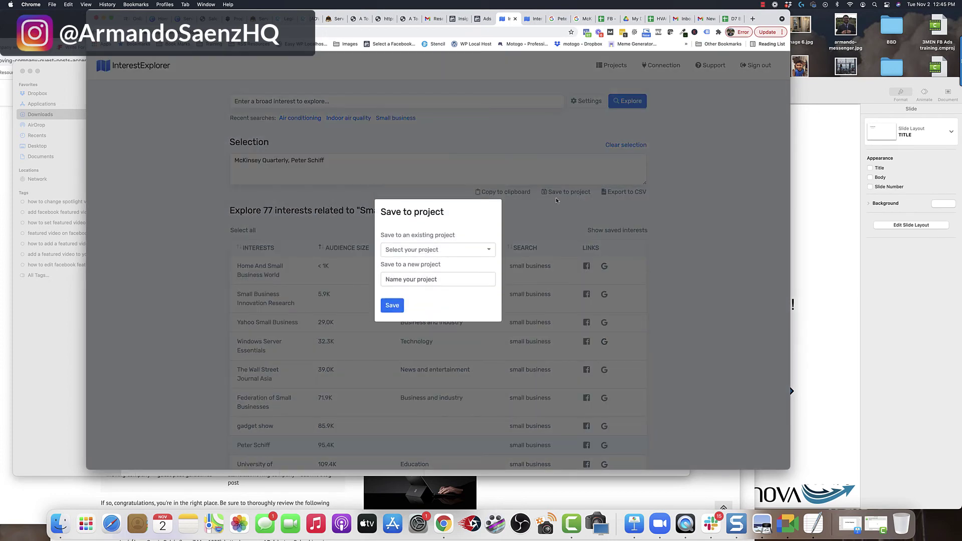
pyautogui.click(437, 280)
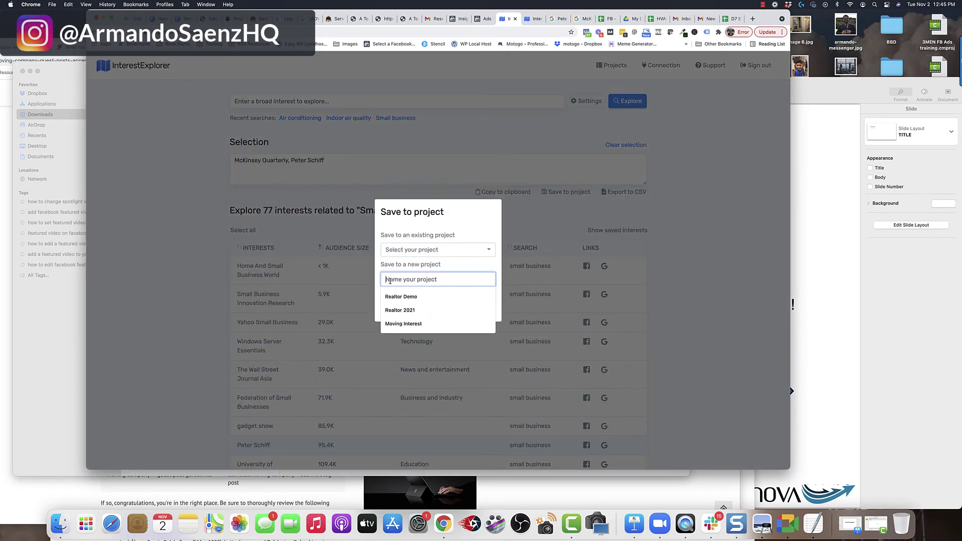
pyautogui.write('SM BIZ 21')
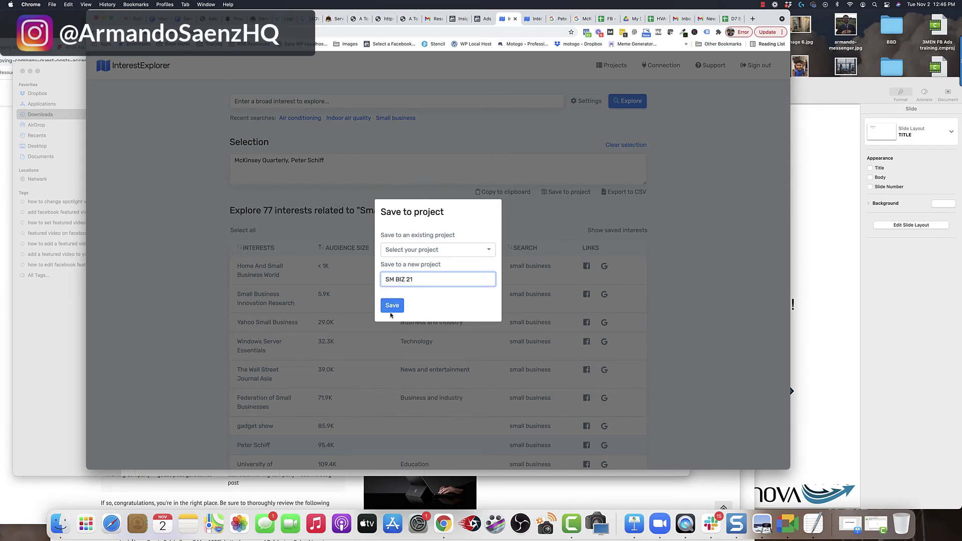
pyautogui.click(392, 305)
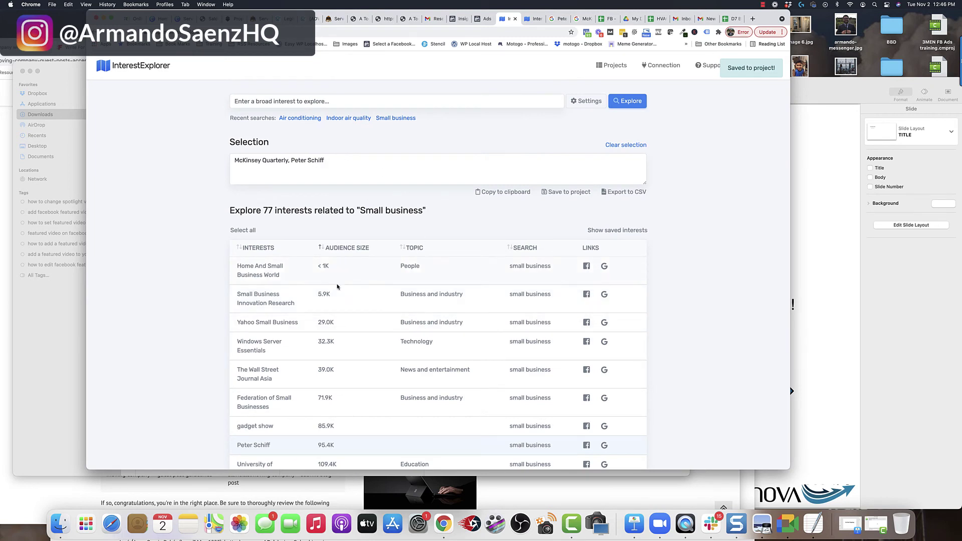
# Select eight interests, from Home And Small Business World and Yahoo Small Business to Fast Company (magazine).
pyautogui.click(270, 270)
pyautogui.click(268, 299)
pyautogui.click(279, 328)
pyautogui.click(273, 351)
pyautogui.click(278, 375)
pyautogui.click(283, 408)
pyautogui.click(286, 425)
pyautogui.scroll(-15, 315, 380)
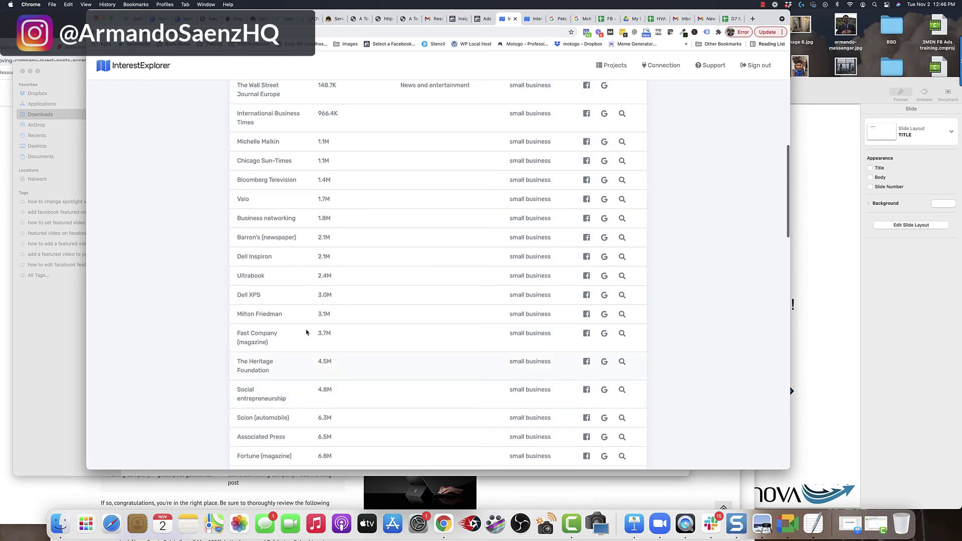
pyautogui.click(289, 336)
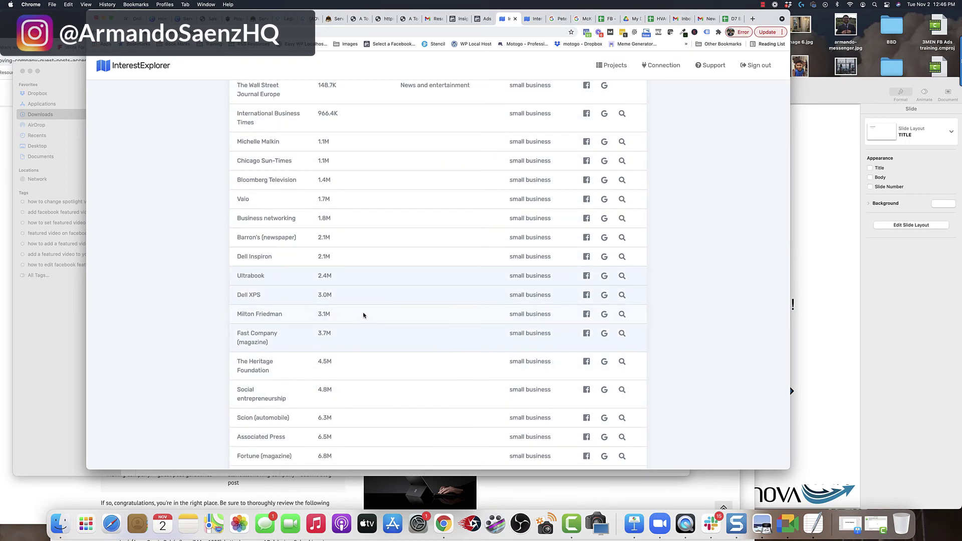
# Save the 13-interest selection to the existing SM BIZ 21 project.
pyautogui.scroll(2, 370, 321)
pyautogui.scroll(7, 386, 317)
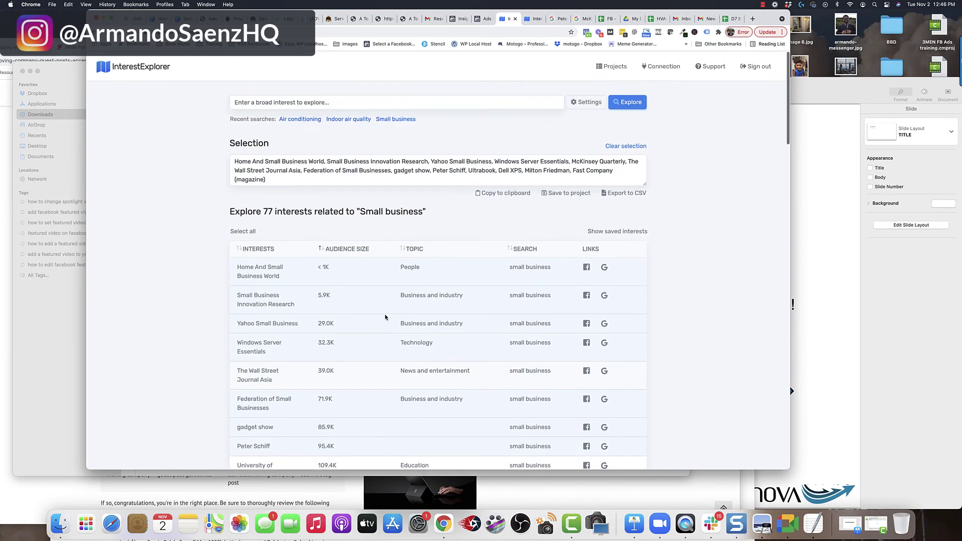
pyautogui.click(569, 194)
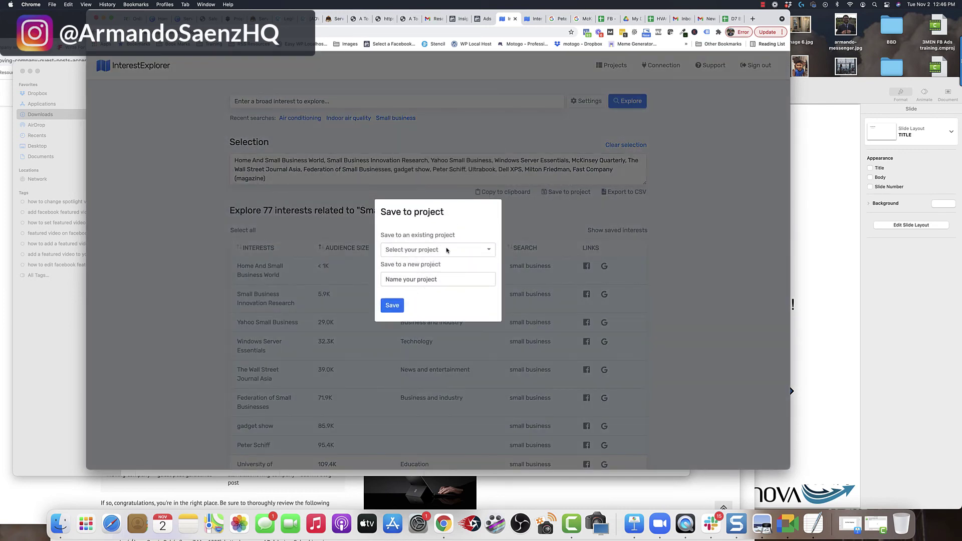
pyautogui.click(449, 249)
pyautogui.click(441, 269)
pyautogui.click(393, 309)
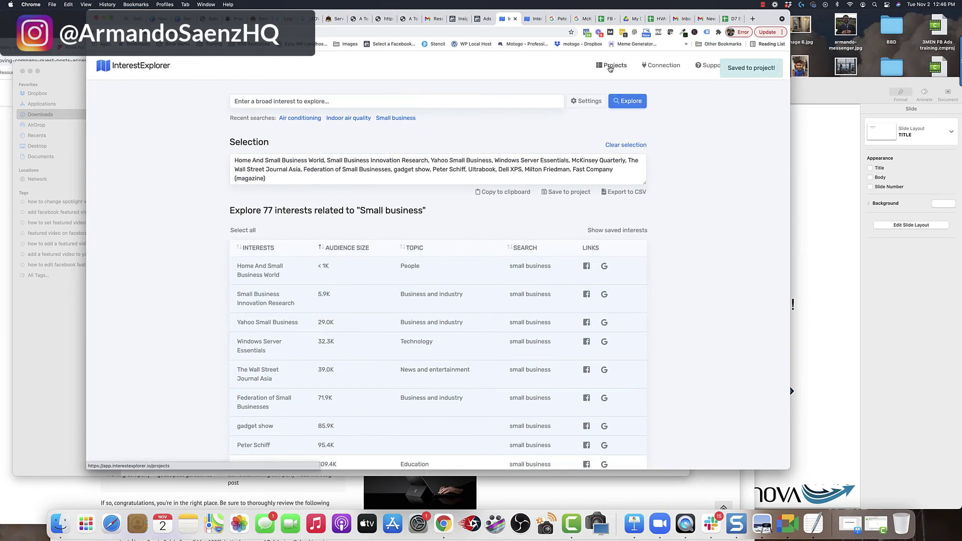
# Open the Small biz 2021 project and select all 13 interests, National Small Business Week to Business plan.
pyautogui.click(610, 69)
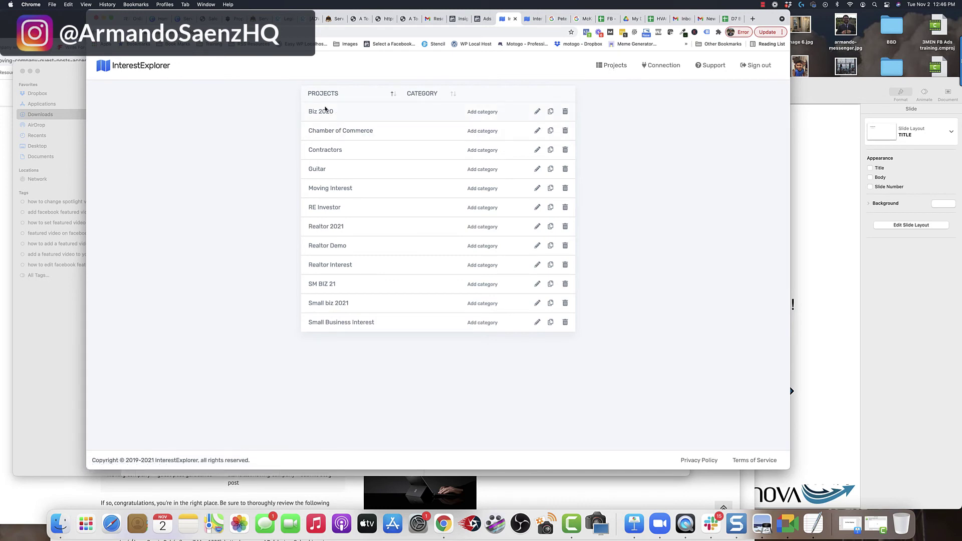
pyautogui.click(331, 306)
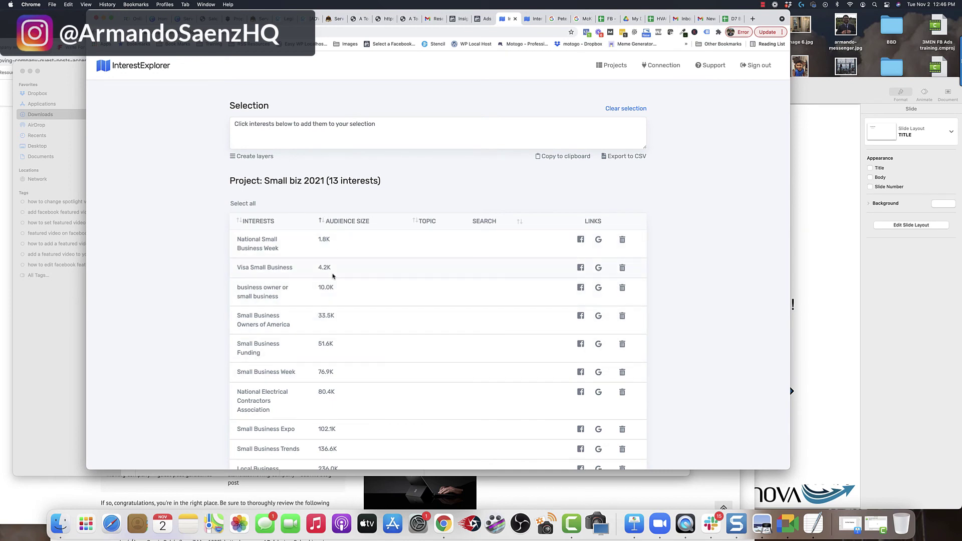
pyautogui.scroll(-3, 333, 276)
pyautogui.scroll(3, 326, 281)
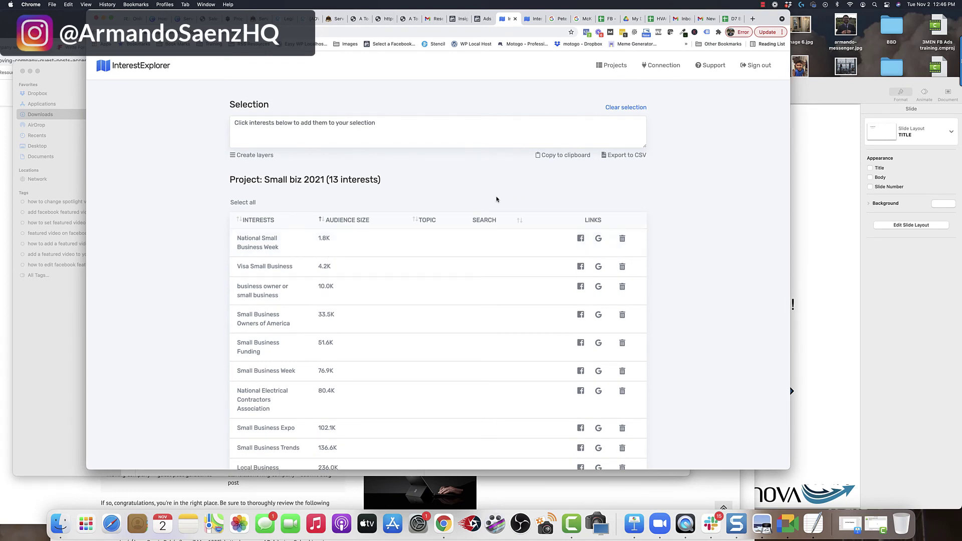
pyautogui.click(246, 203)
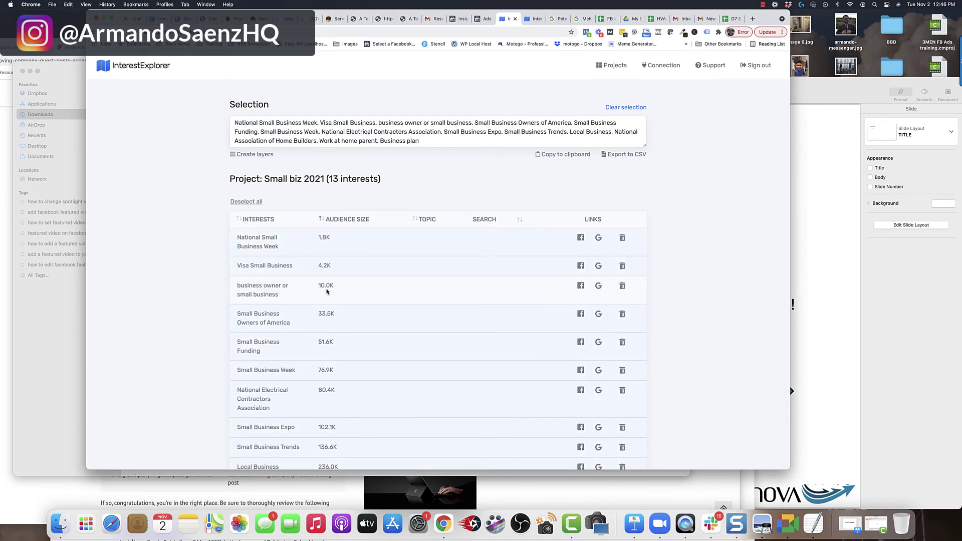
# Distribute the 13 interests randomly into two layers of 7 and 6, and copy the first layer.
pyautogui.click(254, 155)
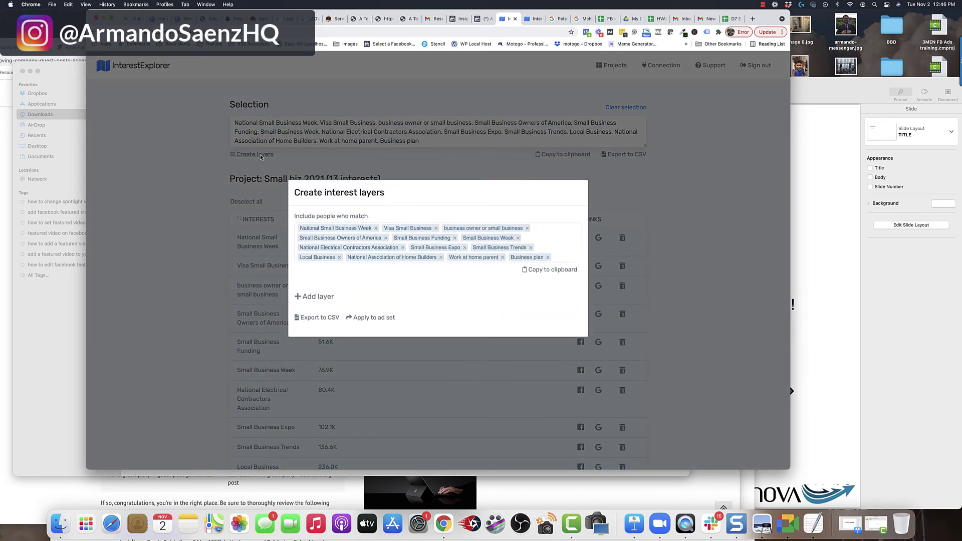
pyautogui.click(311, 299)
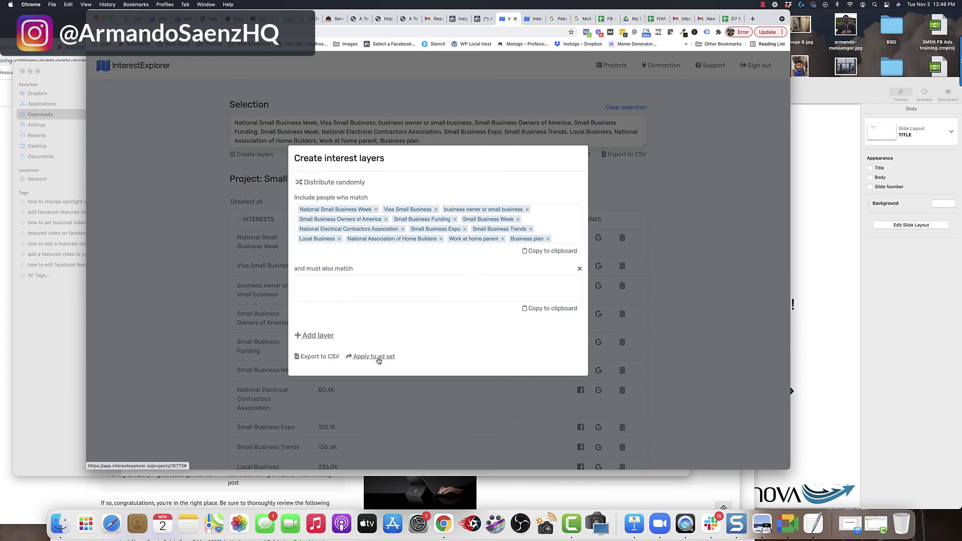
pyautogui.click(321, 186)
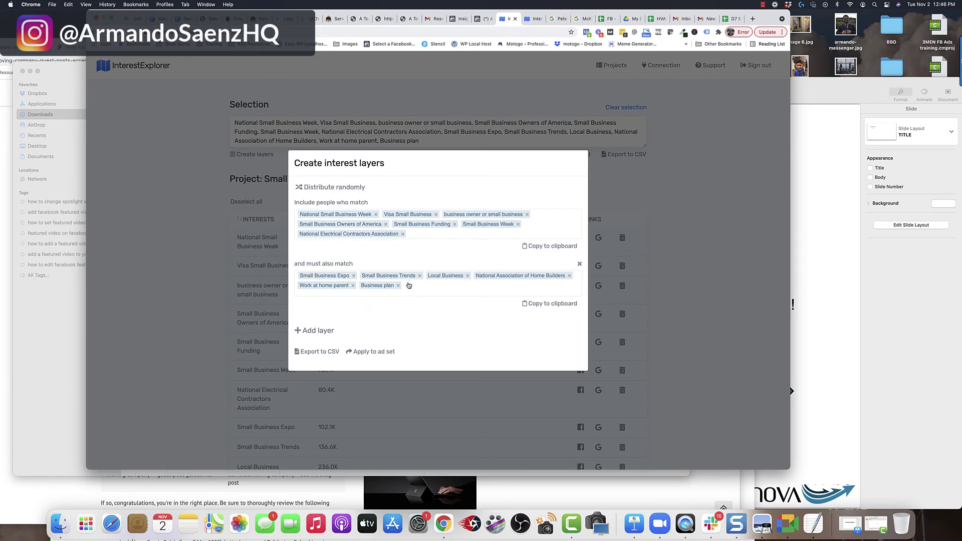
pyautogui.click(550, 246)
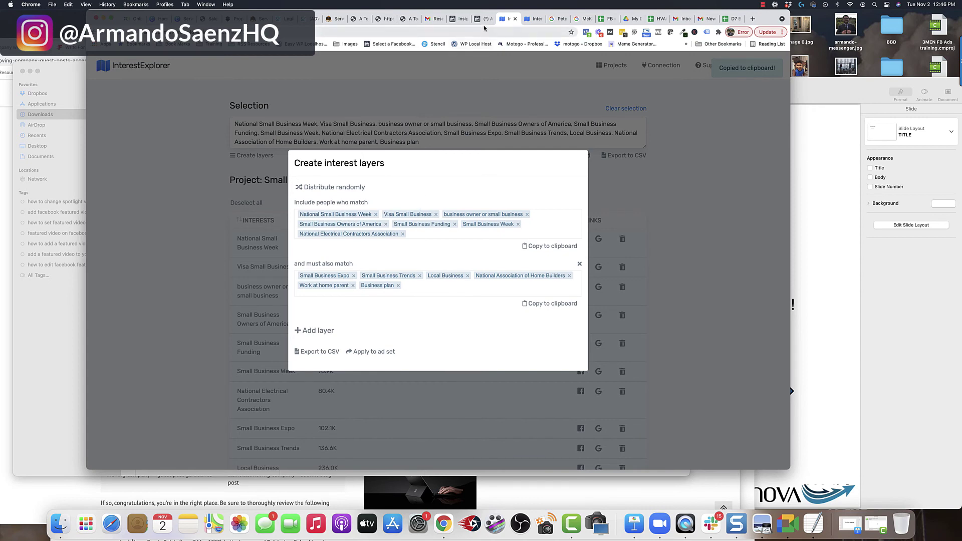
pyautogui.click(483, 20)
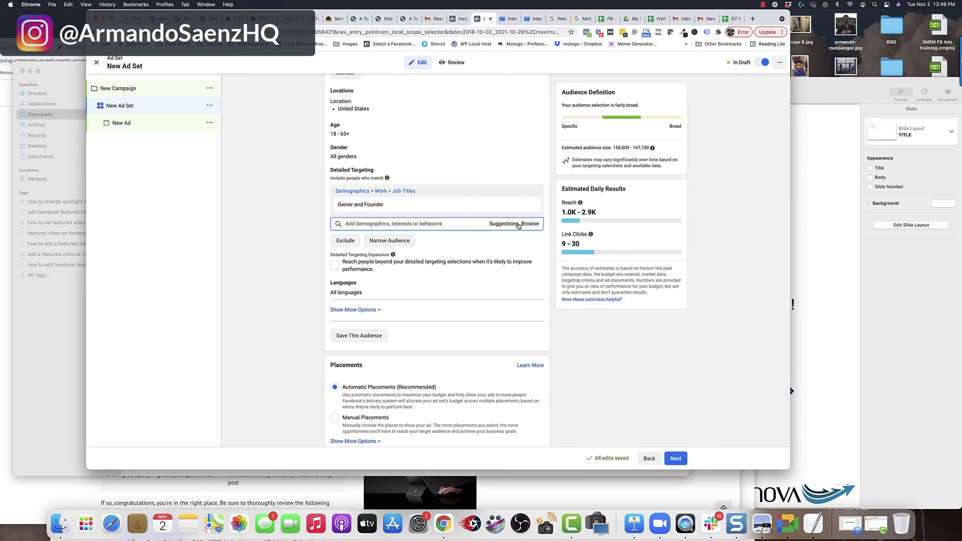
# Delete the Owner and Founder job title and paste the copied interests, estimating 625,600–775,800 people.
pyautogui.moveTo(528, 206)
pyautogui.press('BackSpace')
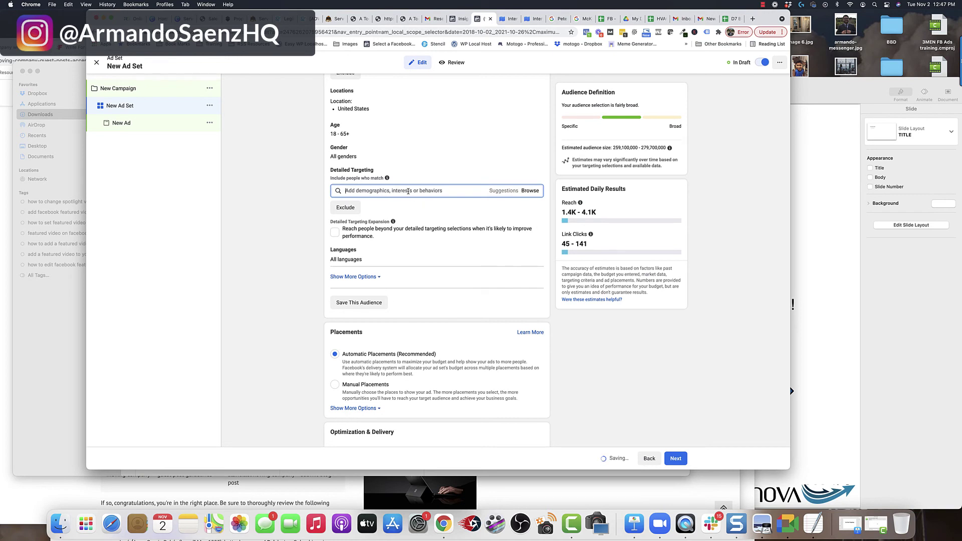
pyautogui.press('super+v')
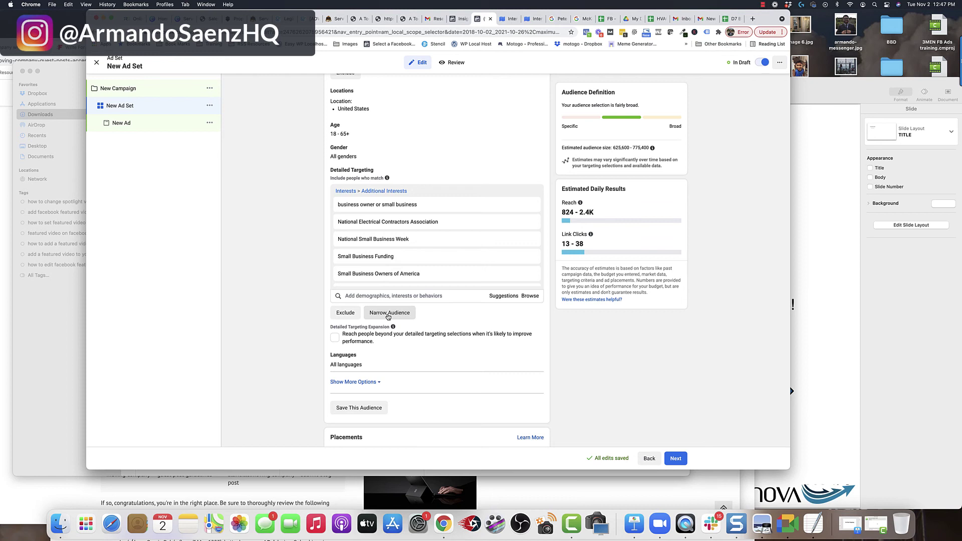
pyautogui.moveTo(387, 179)
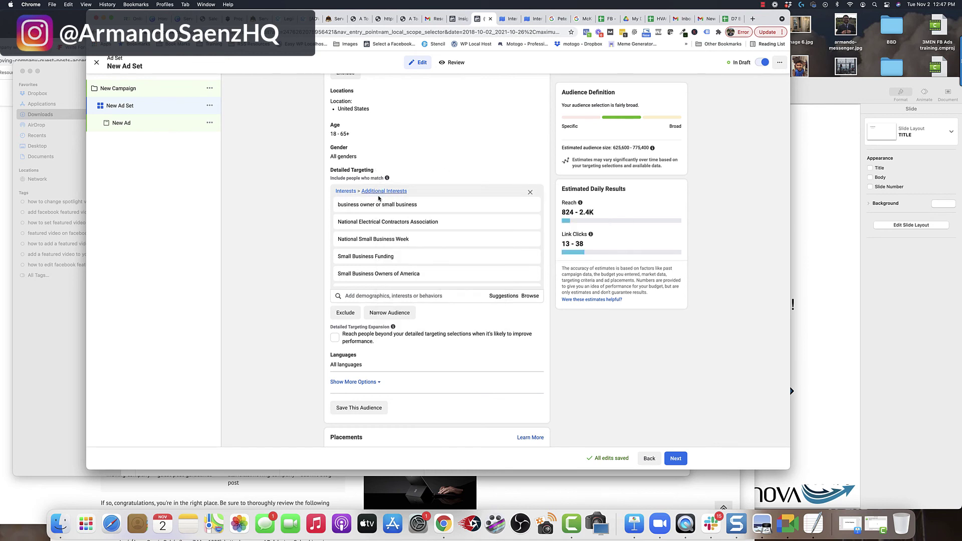
pyautogui.moveTo(398, 269)
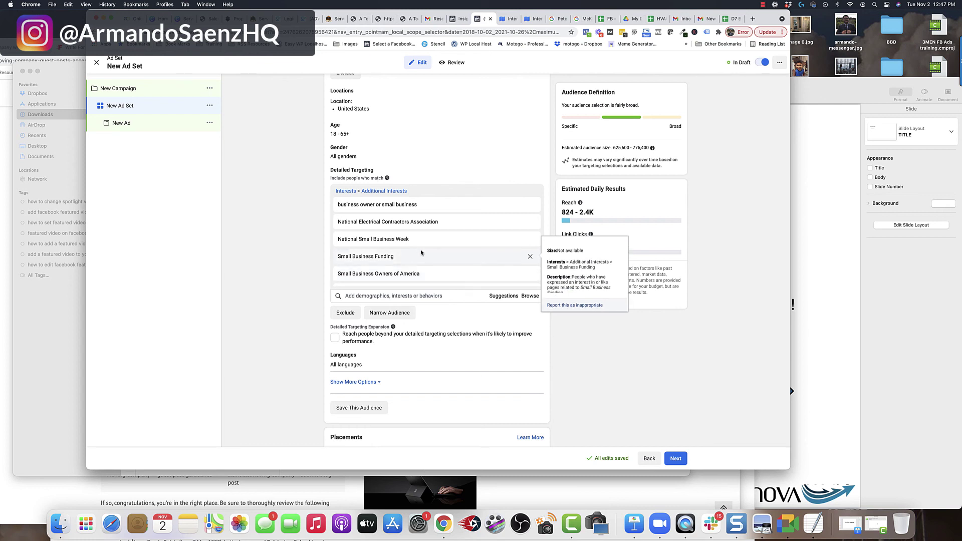
# Scroll through the interests related to Fast Company.
pyautogui.click(530, 20)
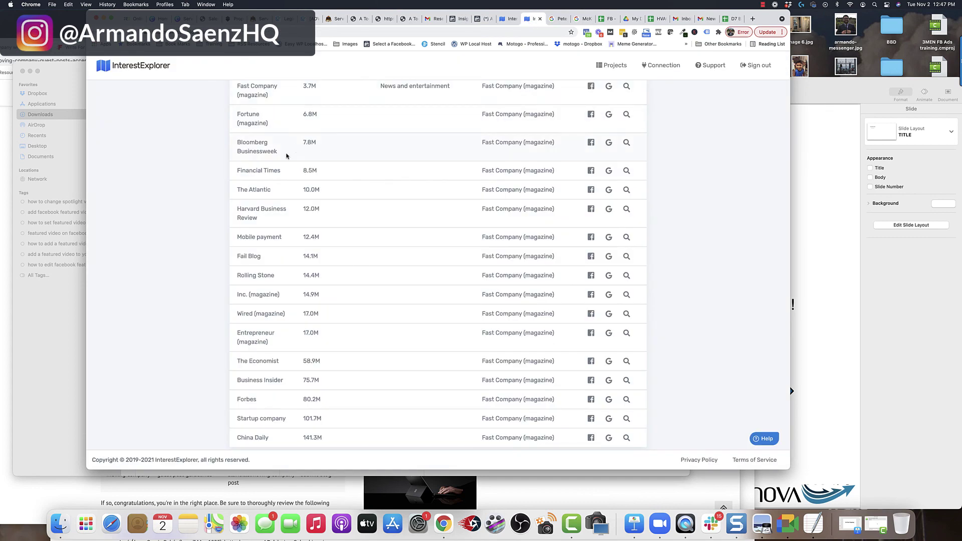
pyautogui.scroll(10, 296, 185)
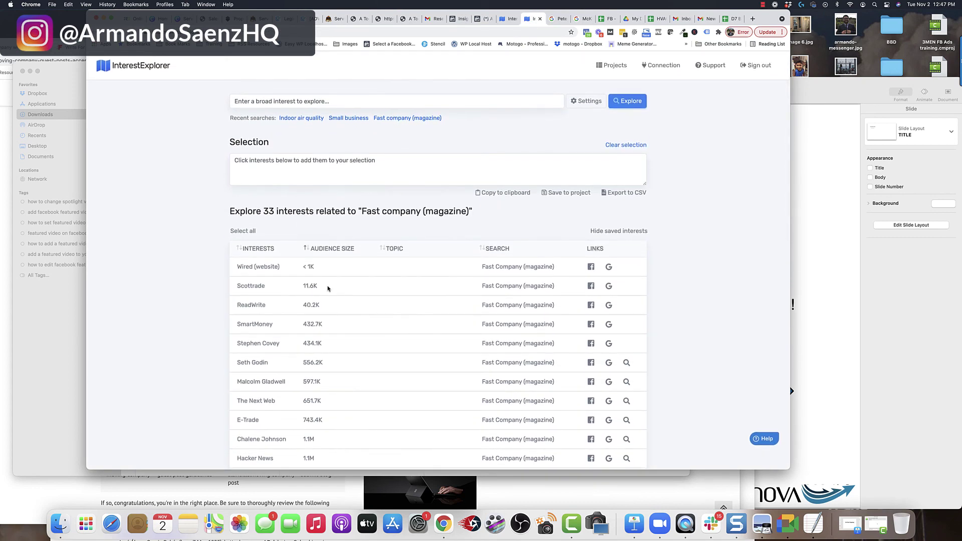
pyautogui.scroll(-5, 293, 294)
pyautogui.scroll(-1, 289, 305)
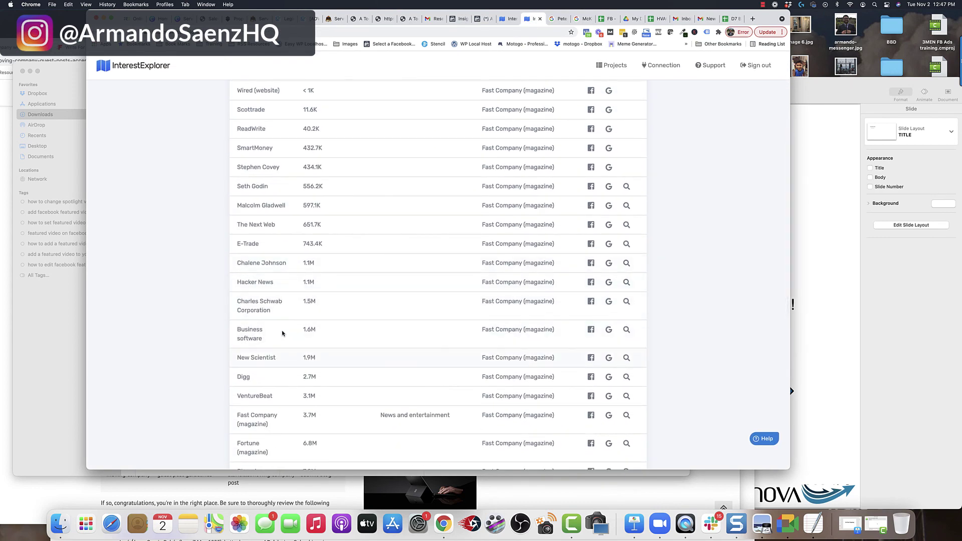
pyautogui.scroll(-4, 316, 371)
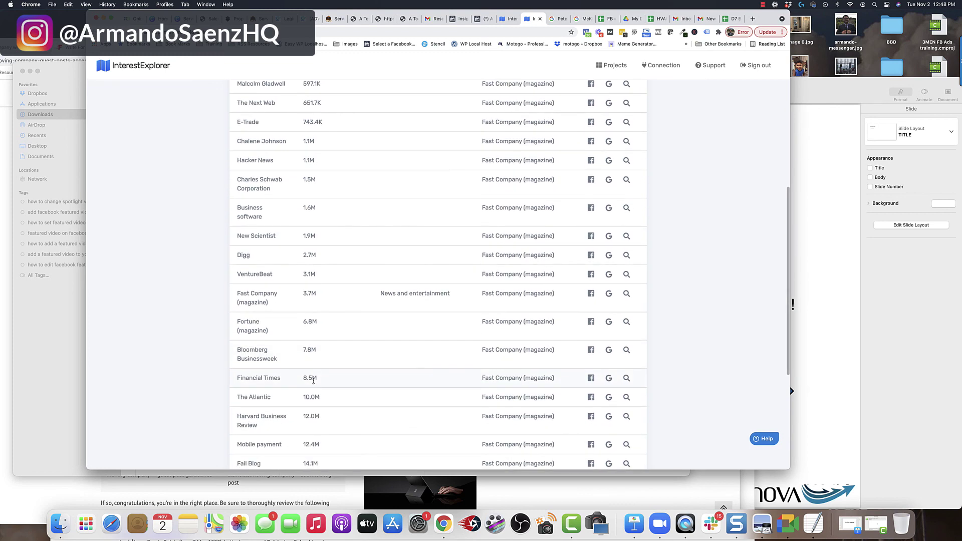
pyautogui.scroll(-2, 301, 373)
pyautogui.scroll(-2, 301, 371)
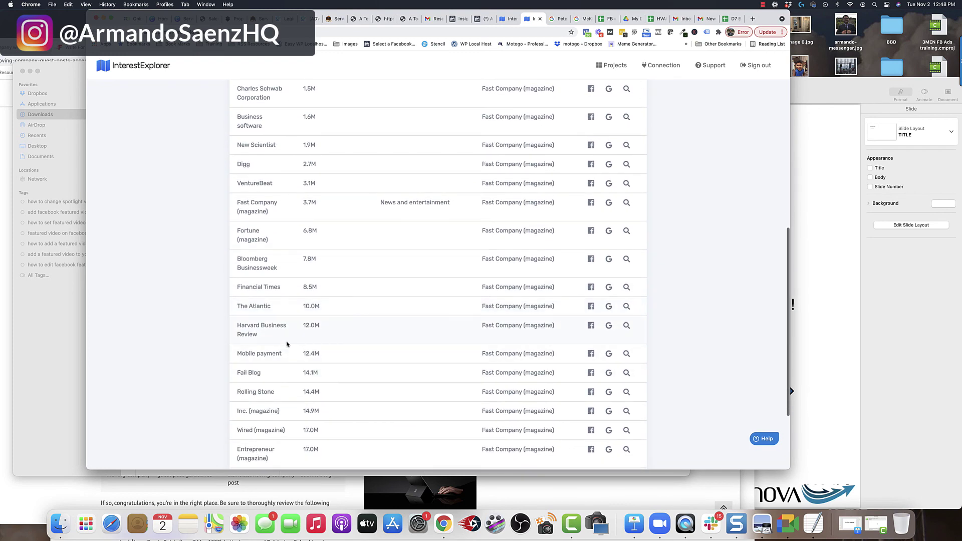
pyautogui.scroll(-3, 291, 346)
pyautogui.scroll(-1, 288, 327)
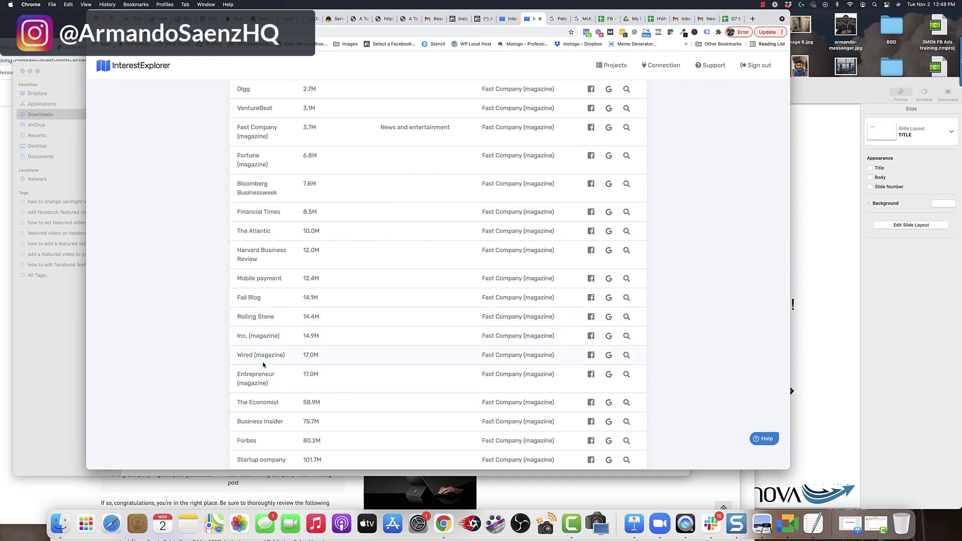
# Close the interest layers to show the Small biz 2021 project's 13 interests again.
pyautogui.click(504, 19)
pyautogui.click(212, 210)
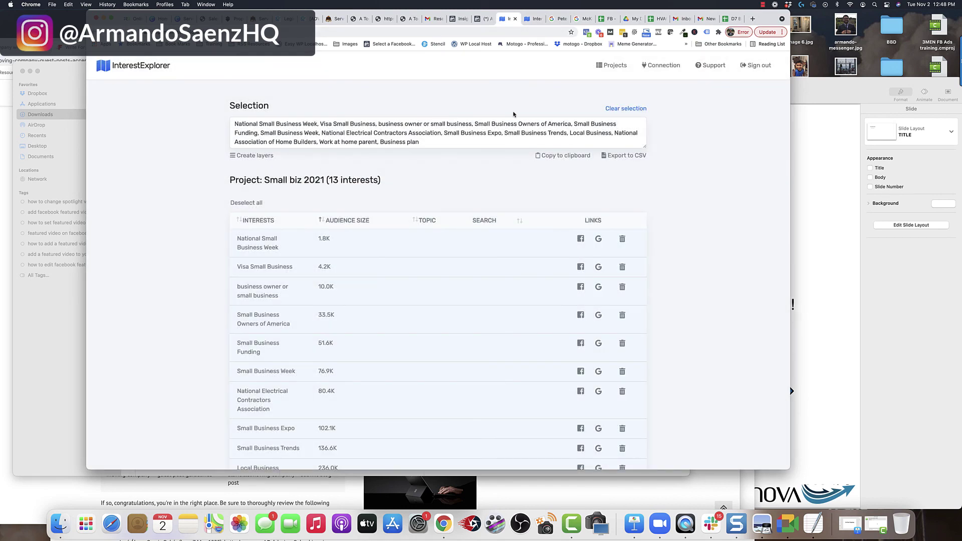
pyautogui.scroll(-5, 254, 260)
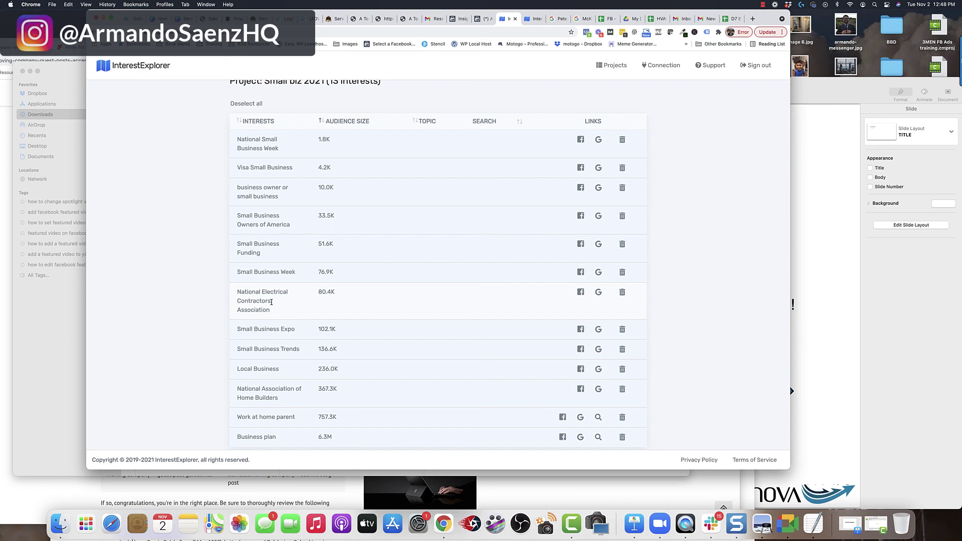
pyautogui.scroll(3, 386, 266)
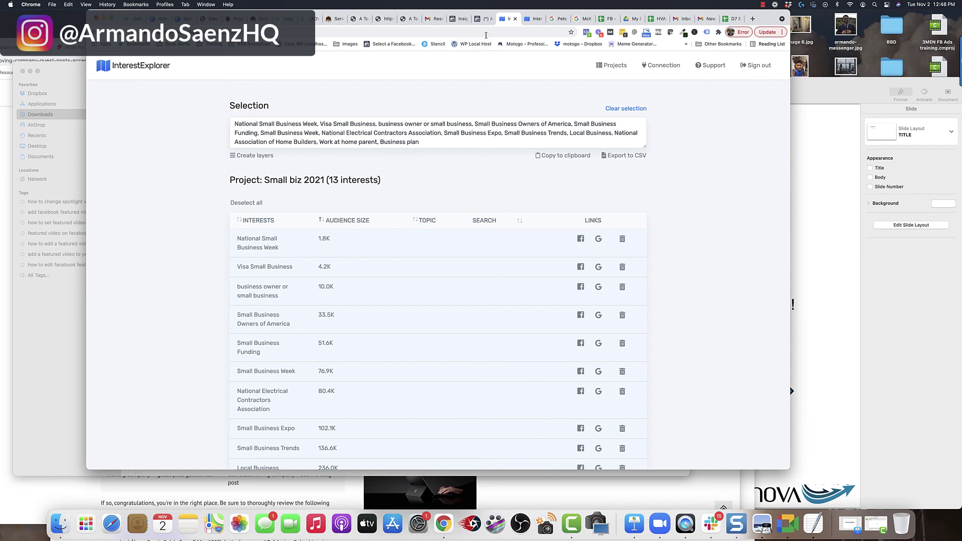
# Return to the New Ad Set, whose Detailed Targeting now lists National Small Business Week.
pyautogui.click(482, 19)
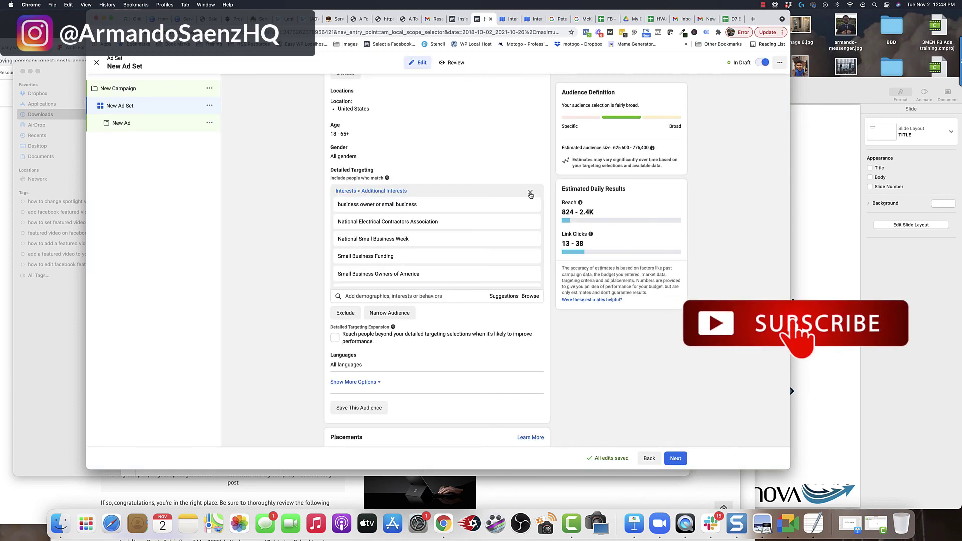